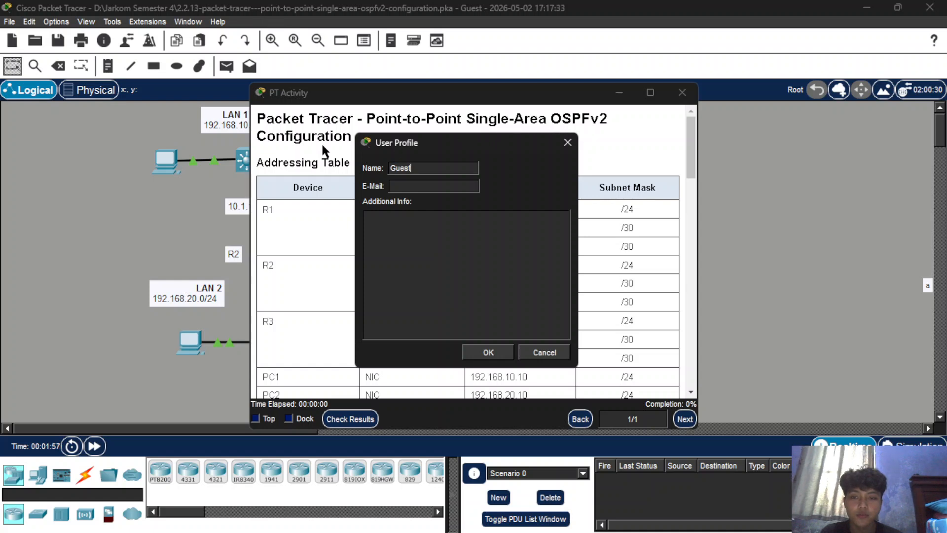
# Replace the guest name in the user profile with the user's own name and confirm the profile.
pyautogui.press('BackSpace')
pyautogui.press('BackSpace')
pyautogui.press('BackSpace')
pyautogui.press('BackSpace')
pyautogui.press('BackSpace')
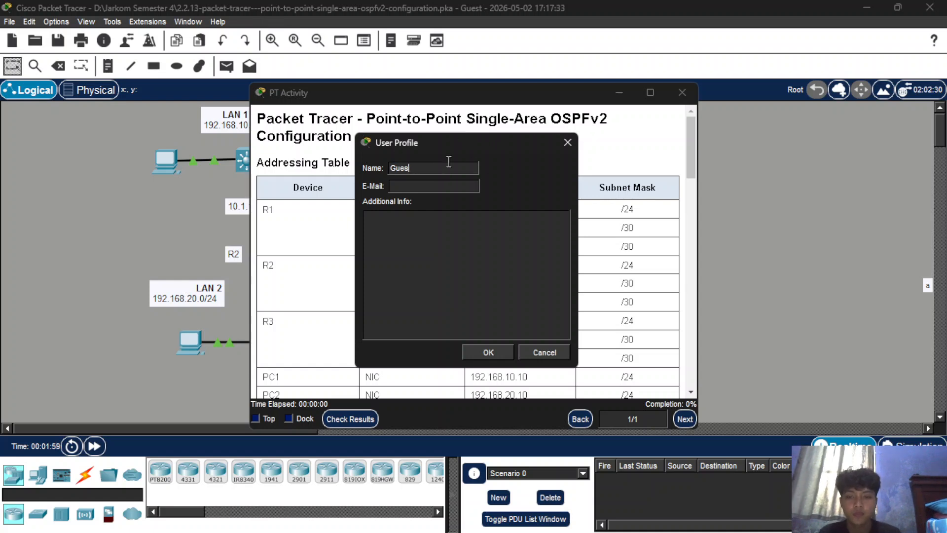
pyautogui.write('Sheva')
pyautogui.press('Return')
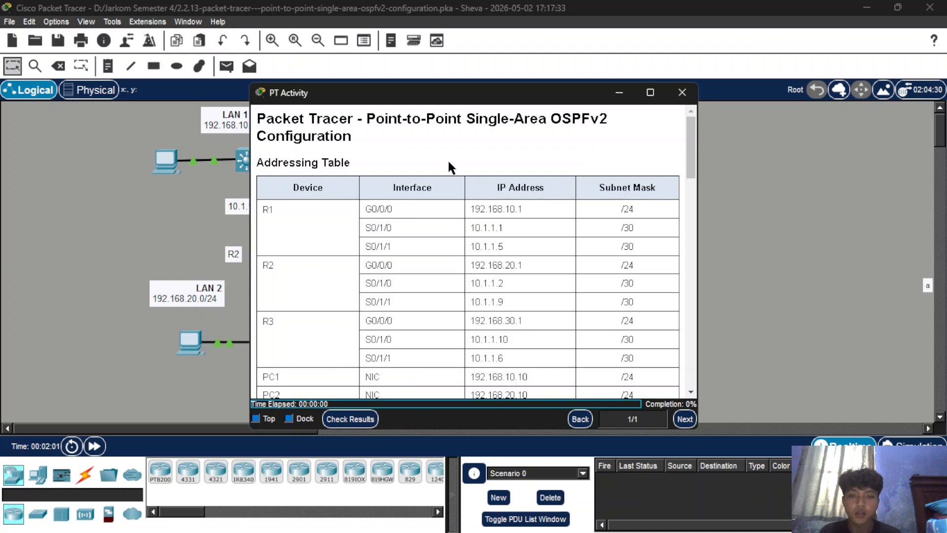
# Arrange the network topology window and the PT Activity instructions window side by side, each filling half of the screen.
pyautogui.moveTo(652, 95)
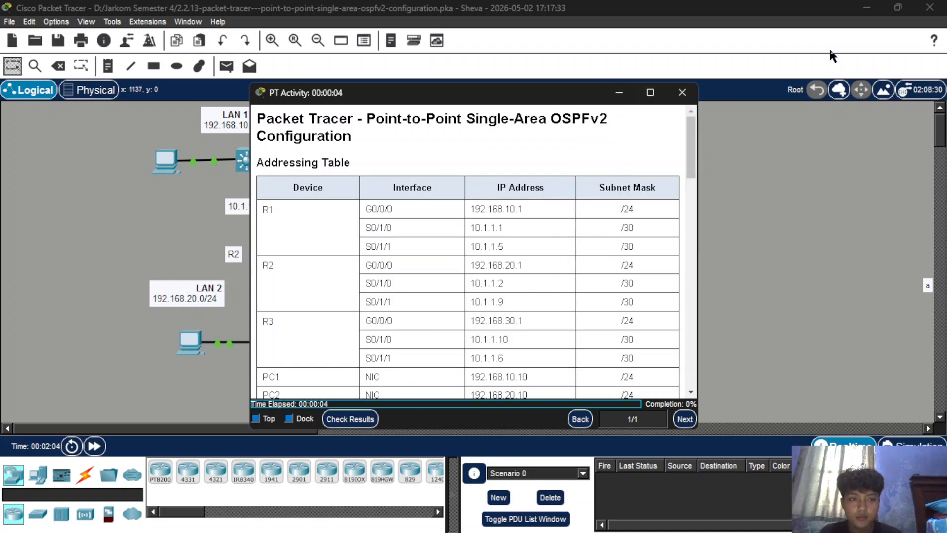
pyautogui.moveTo(485, 531)
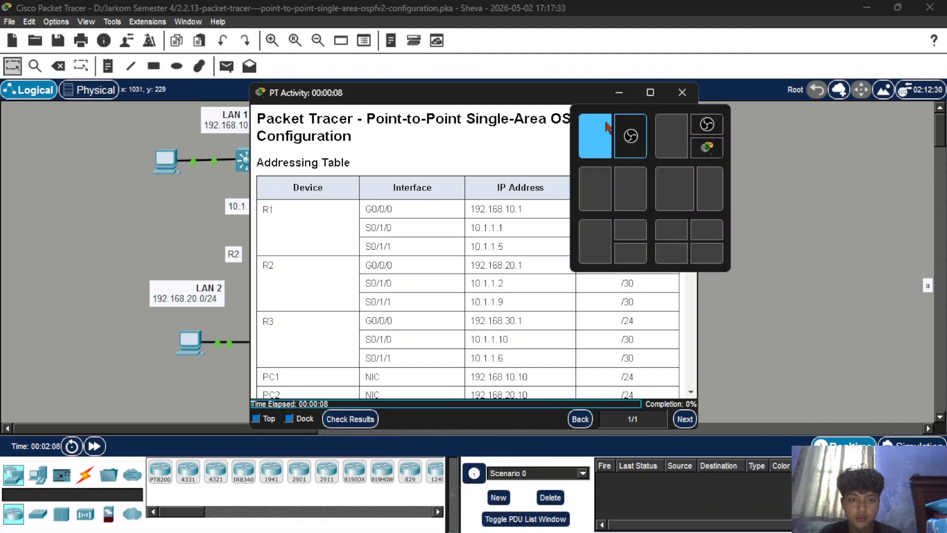
pyautogui.click(783, 211)
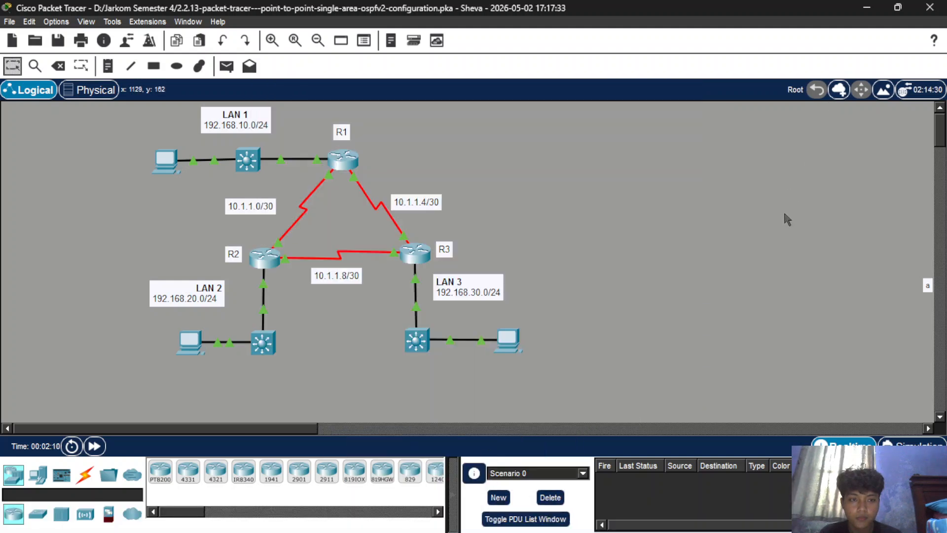
pyautogui.moveTo(497, 526)
pyautogui.moveTo(452, 516)
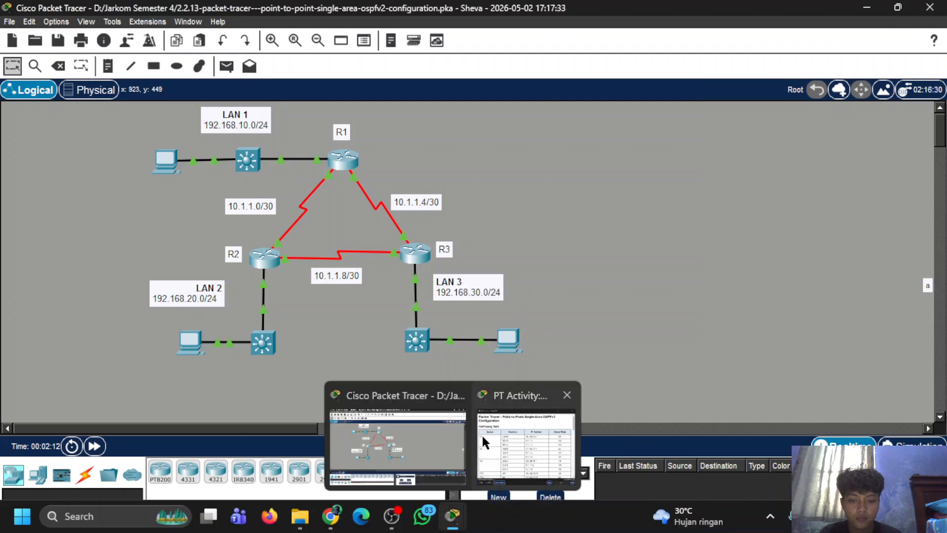
pyautogui.click(531, 444)
pyautogui.moveTo(900, 9)
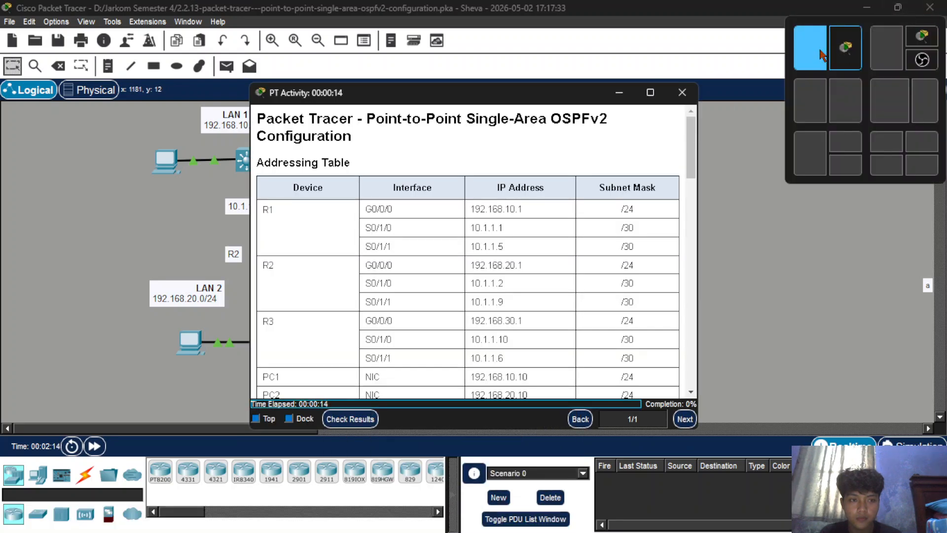
pyautogui.click(827, 48)
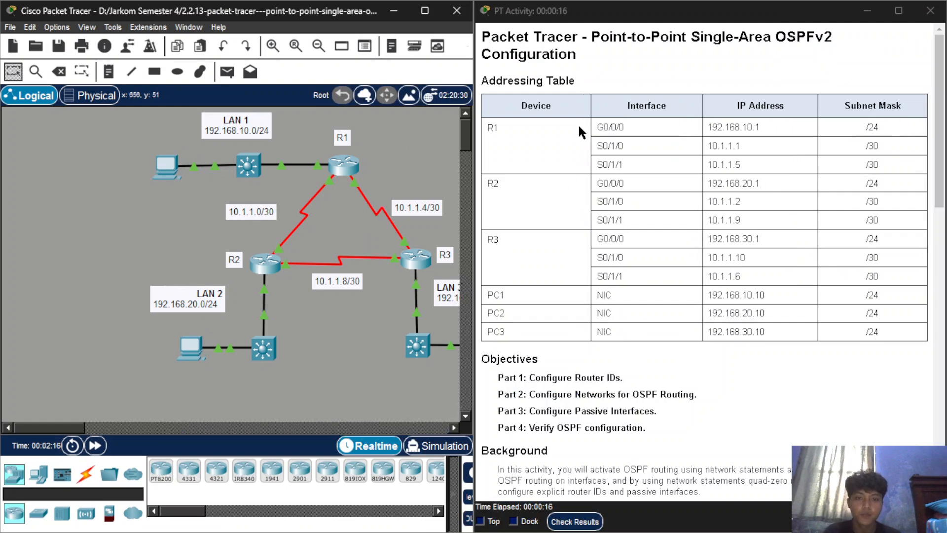
# Read through the activity's addressing table, objectives and instructions for Parts 1 to 4 of the OSPFv2 configuration.
pyautogui.scroll(-1, 565, 146)
pyautogui.scroll(1, 567, 197)
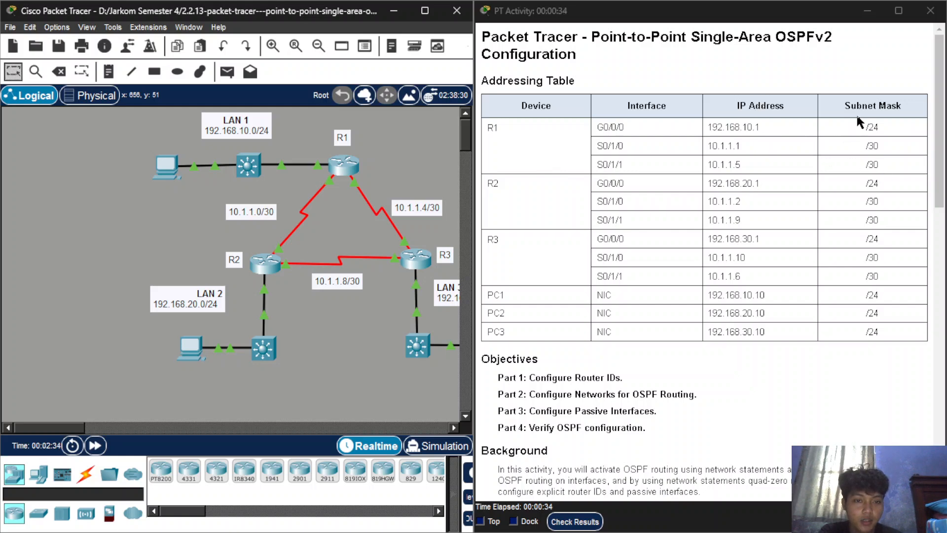
pyautogui.scroll(-3, 575, 228)
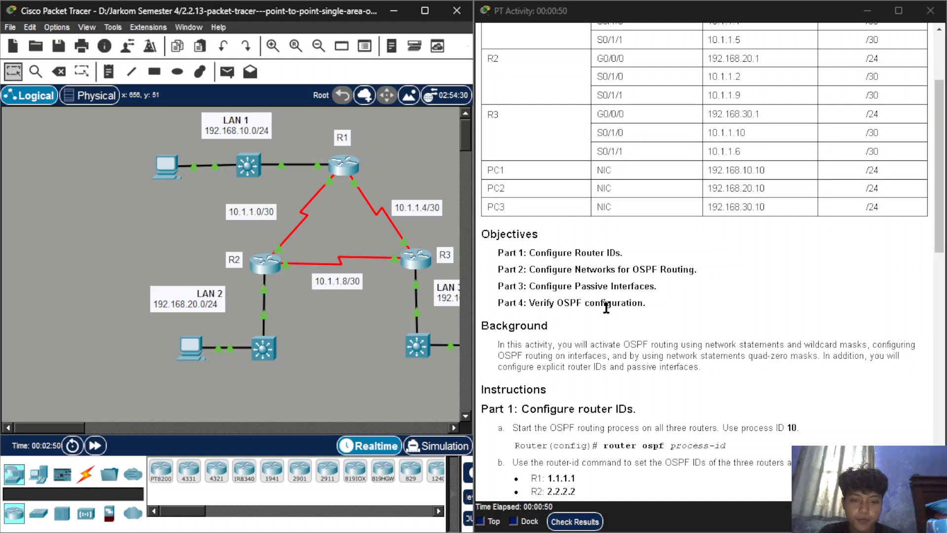
pyautogui.scroll(-3, 628, 340)
pyautogui.scroll(-4, 628, 340)
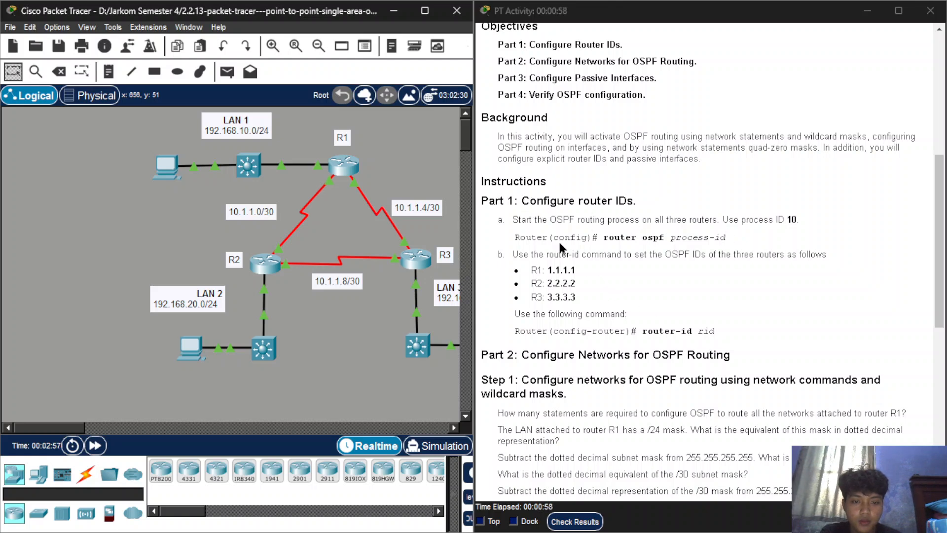
pyautogui.scroll(-3, 572, 269)
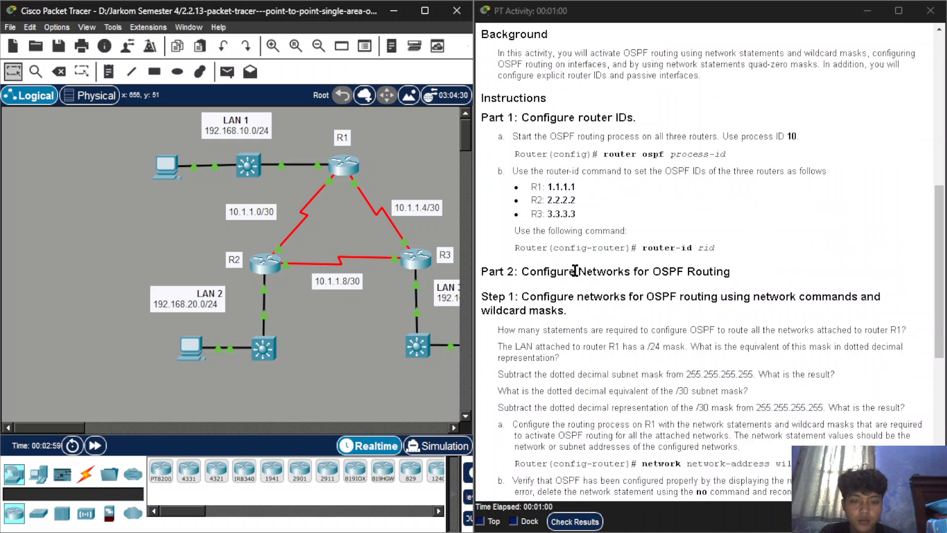
pyautogui.scroll(1, 575, 270)
pyautogui.scroll(-1, 538, 315)
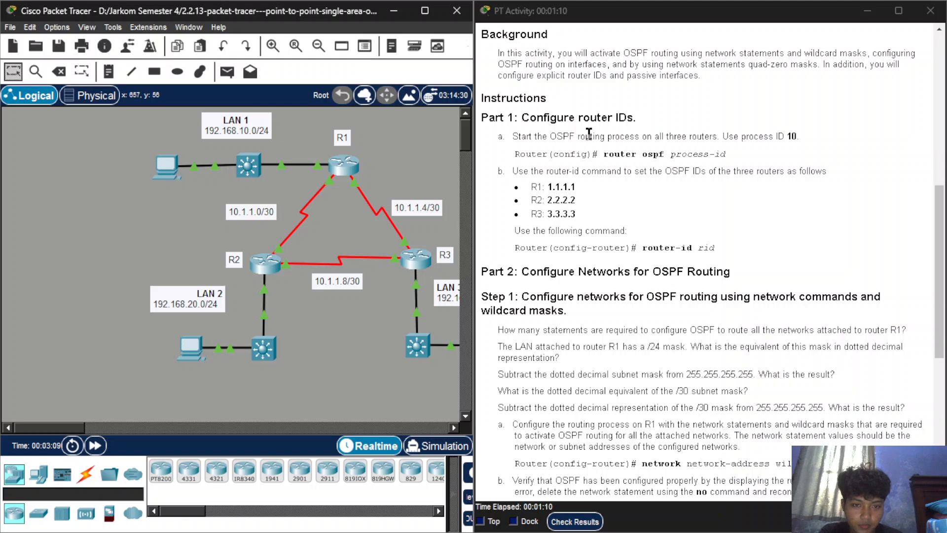
pyautogui.moveTo(606, 154); pyautogui.dragTo(670, 153)
pyautogui.click(692, 159)
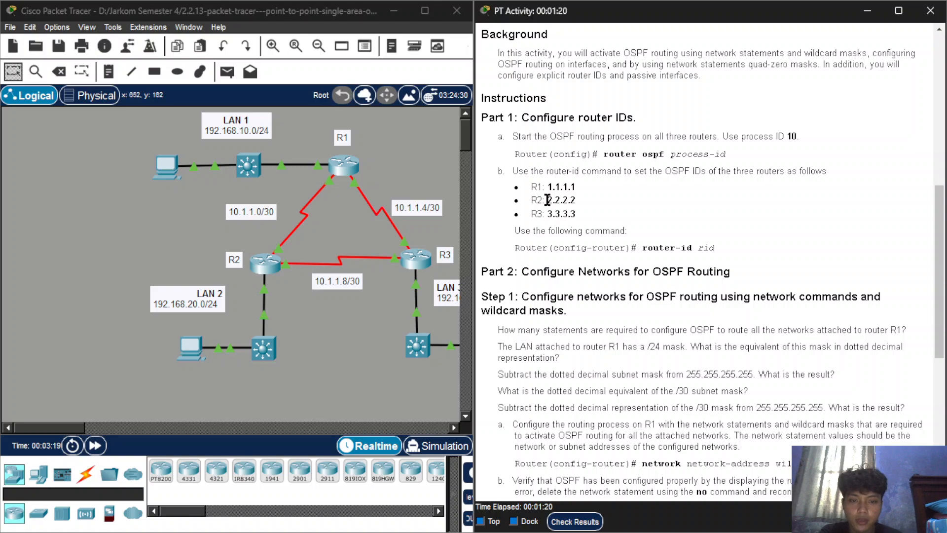
pyautogui.scroll(-3, 604, 243)
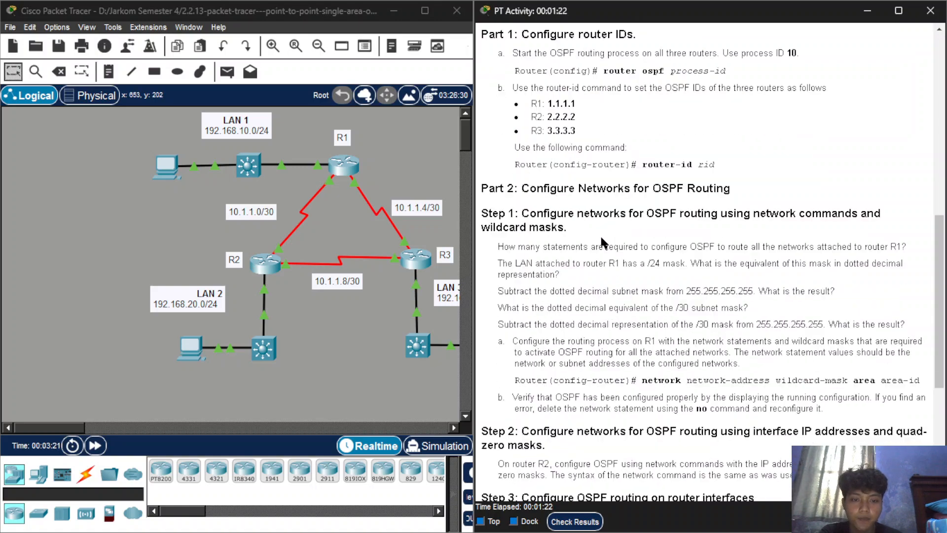
pyautogui.scroll(-10, 603, 241)
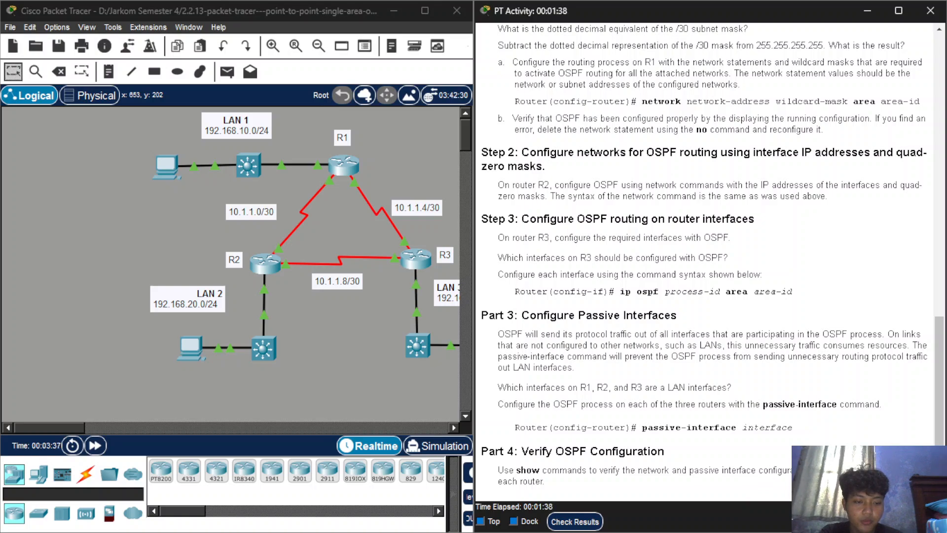
pyautogui.scroll(10, 599, 325)
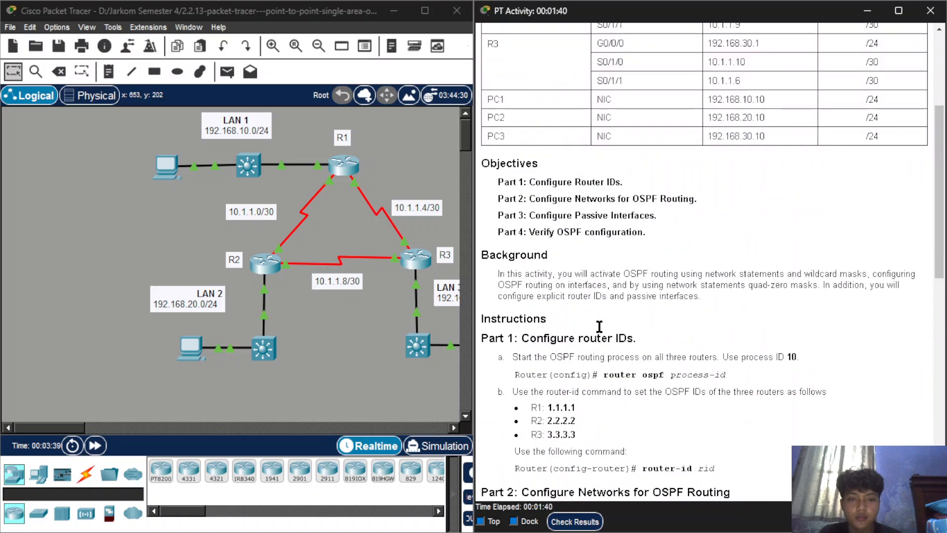
# Open router R1's command line and place its window over the topology so the activity instructions stay readable.
pyautogui.click(101, 199)
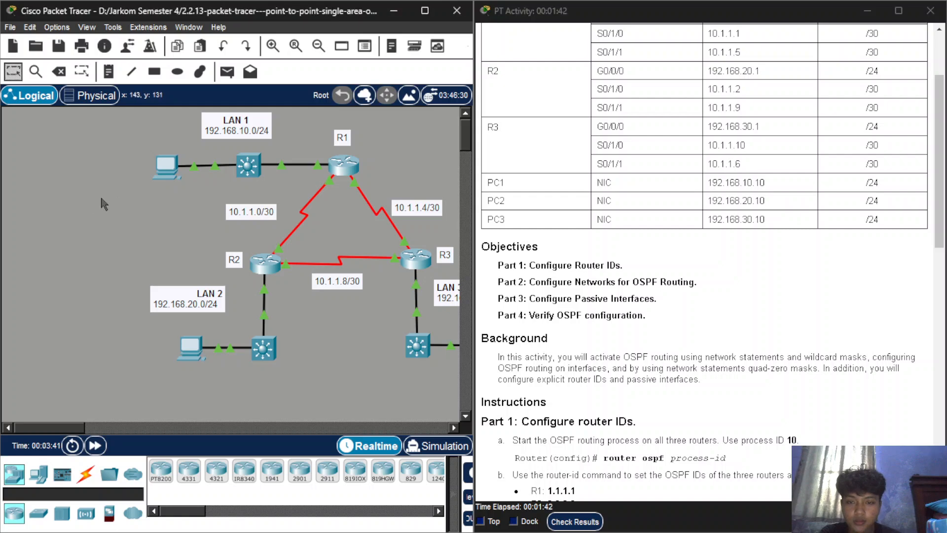
pyautogui.click(352, 171)
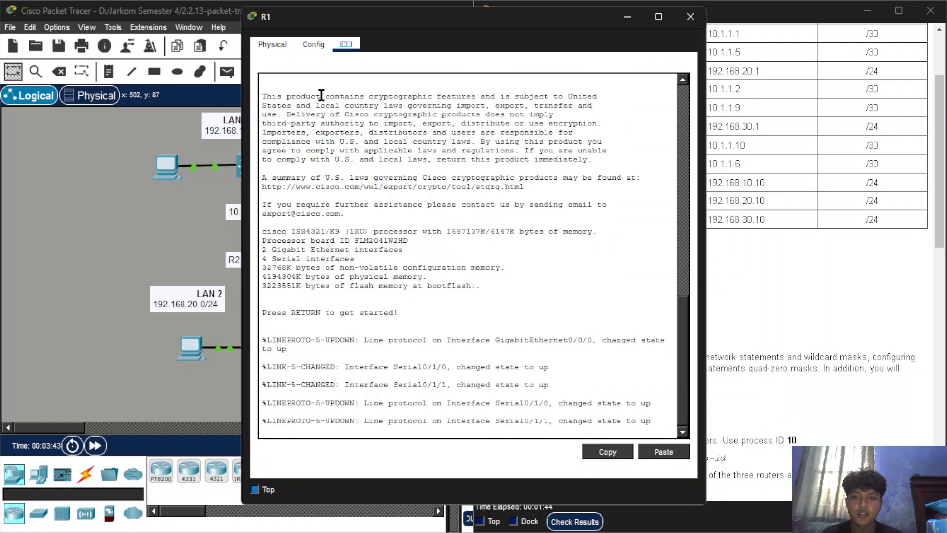
pyautogui.moveTo(447, 19); pyautogui.dragTo(221, 14)
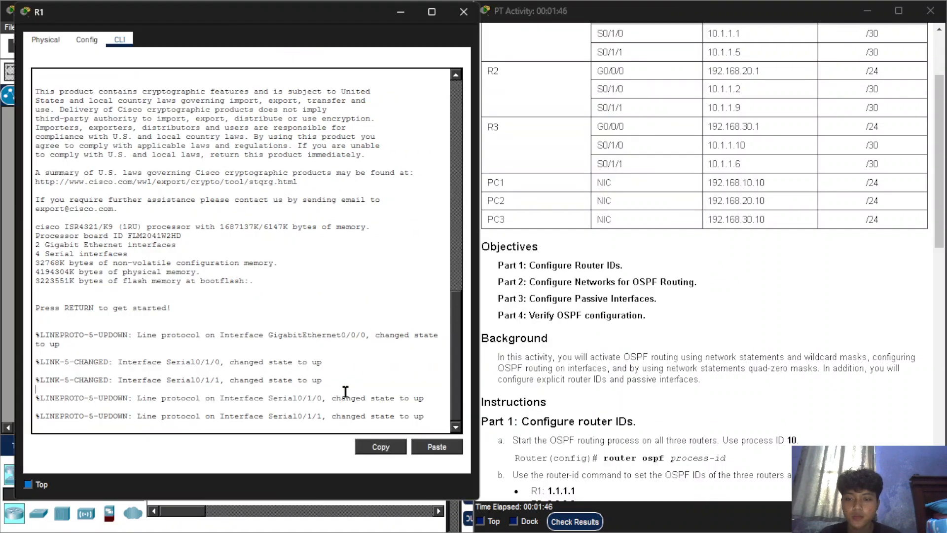
# Enter privileged EXEC mode and global configuration mode on R1 with en and configure terminal.
pyautogui.press('Return')
pyautogui.write('en')
pyautogui.press('Return')
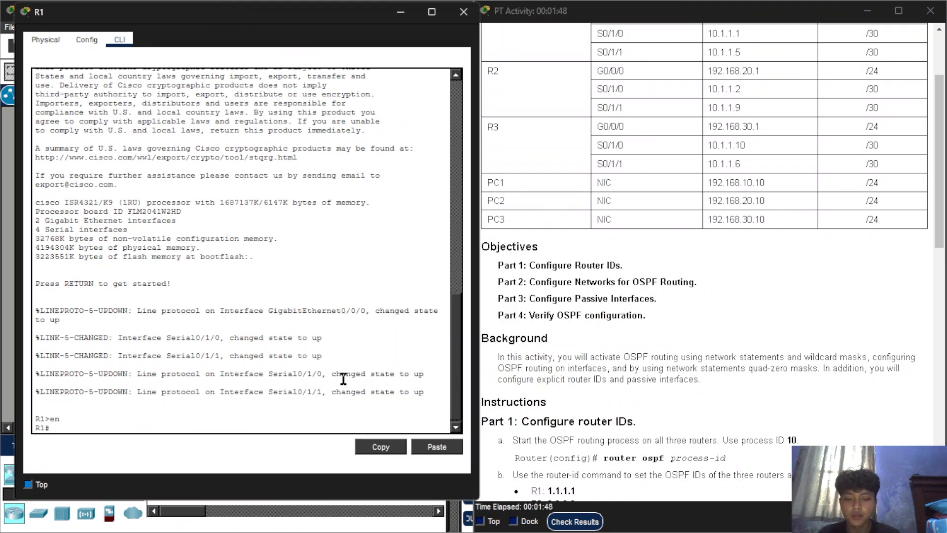
pyautogui.write('conf')
pyautogui.press('Tab')
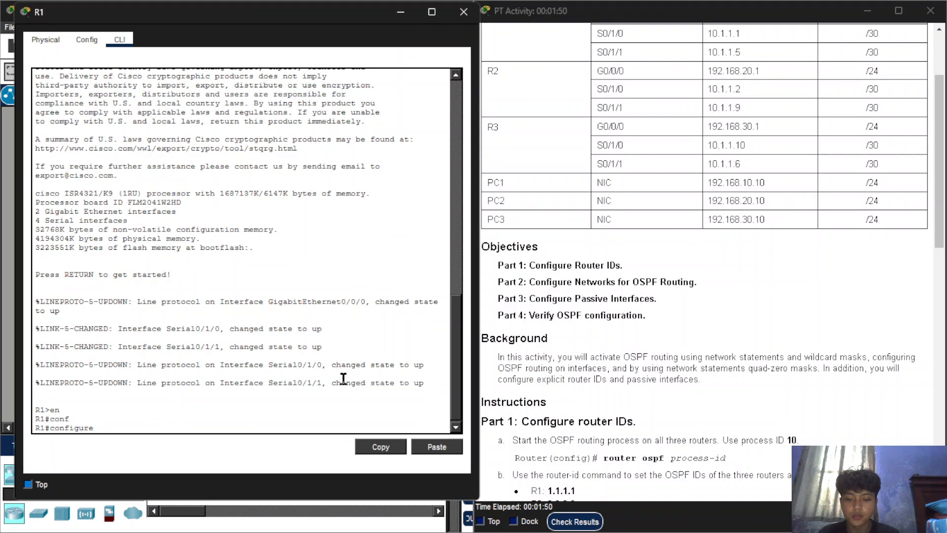
pyautogui.write('t')
pyautogui.press('Tab')
pyautogui.press('Return')
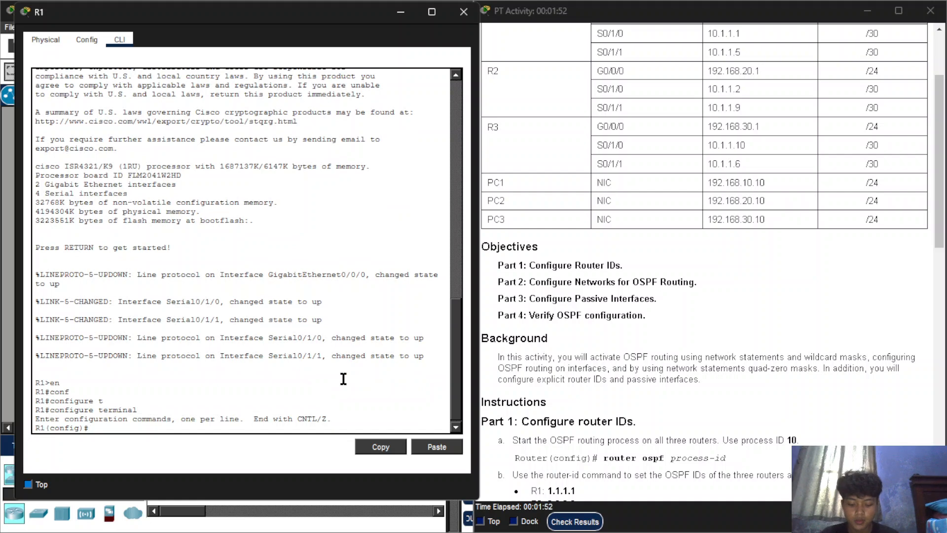
# Start the OSPF routing process on R1 with router ospf 10, checking the process ID in the instructions.
pyautogui.write('router os')
pyautogui.press('Tab')
pyautogui.write('10')
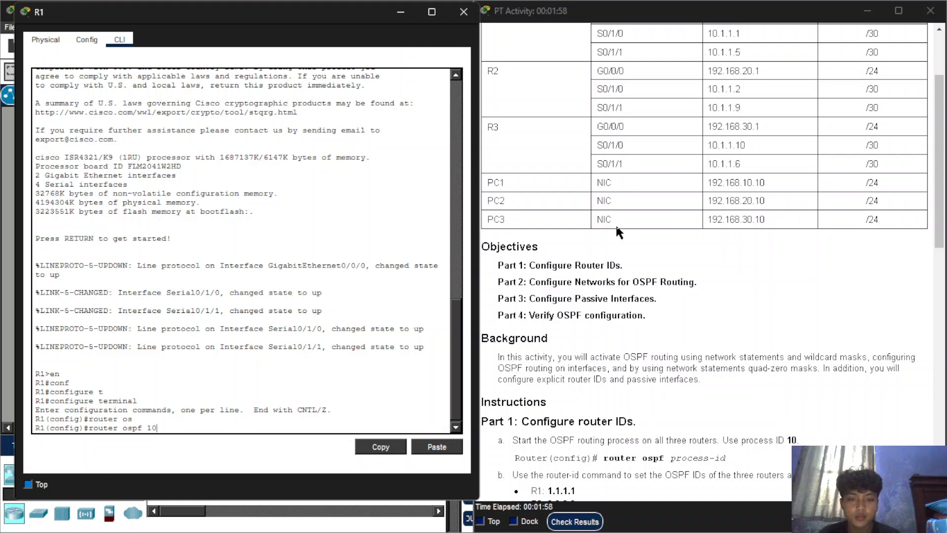
pyautogui.scroll(-2, 669, 257)
pyautogui.scroll(-2, 700, 371)
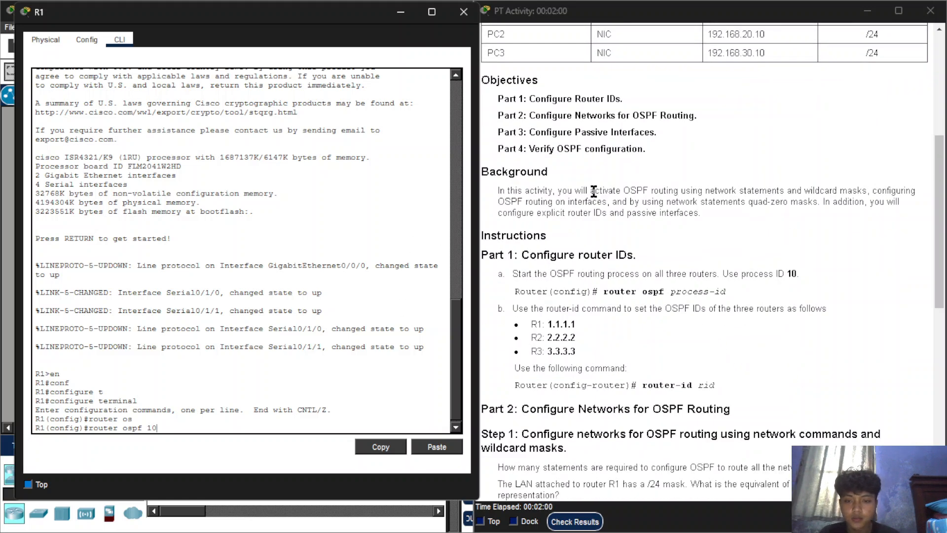
pyautogui.press('Return')
# Set R1's OSPF router ID to 1.1.1.1.
pyautogui.write('router)#r')
pyautogui.press('Tab')
pyautogui.write('1.1.1.1')
pyautogui.press('Return')
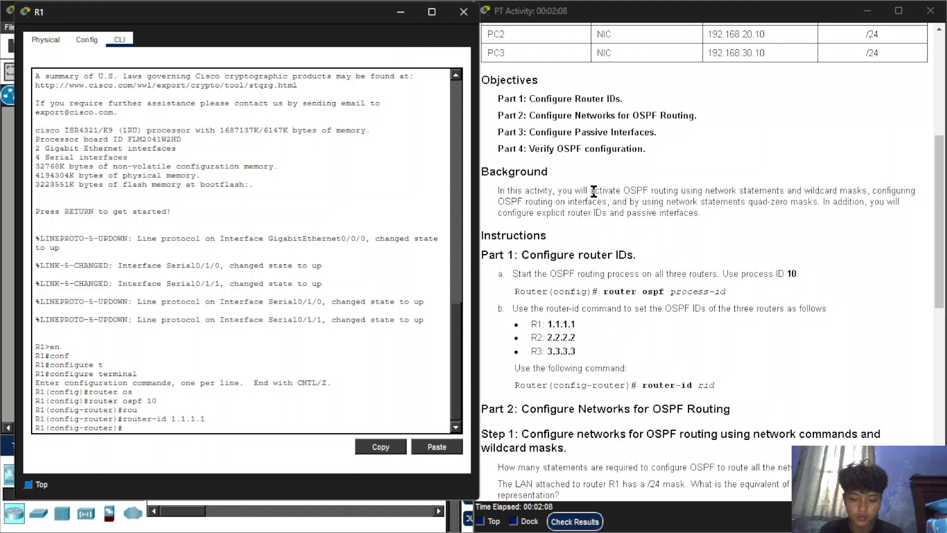
# Add R1's LAN to OSPF with network 192.168.10.1 0.0.0.255 area 0, taking the address from the addressing table.
pyautogui.write('network')
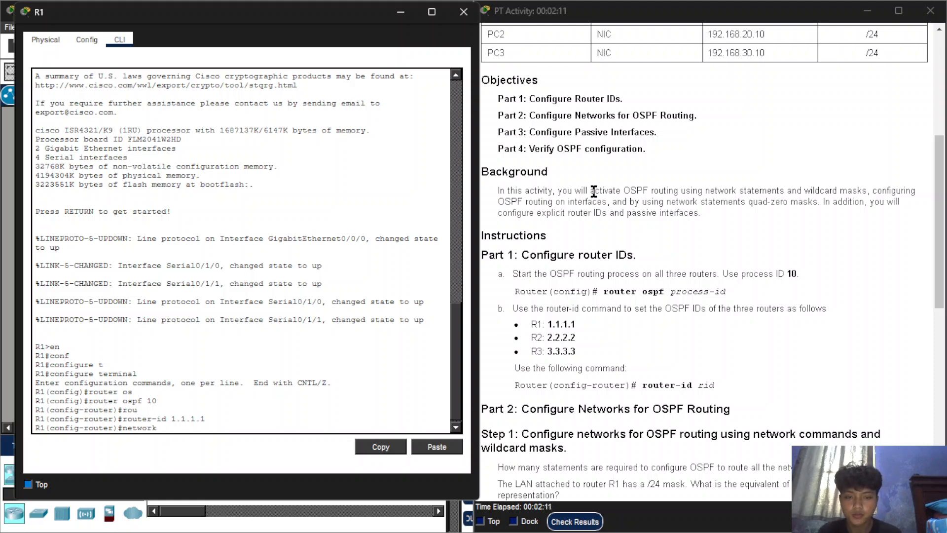
pyautogui.scroll(5, 594, 191)
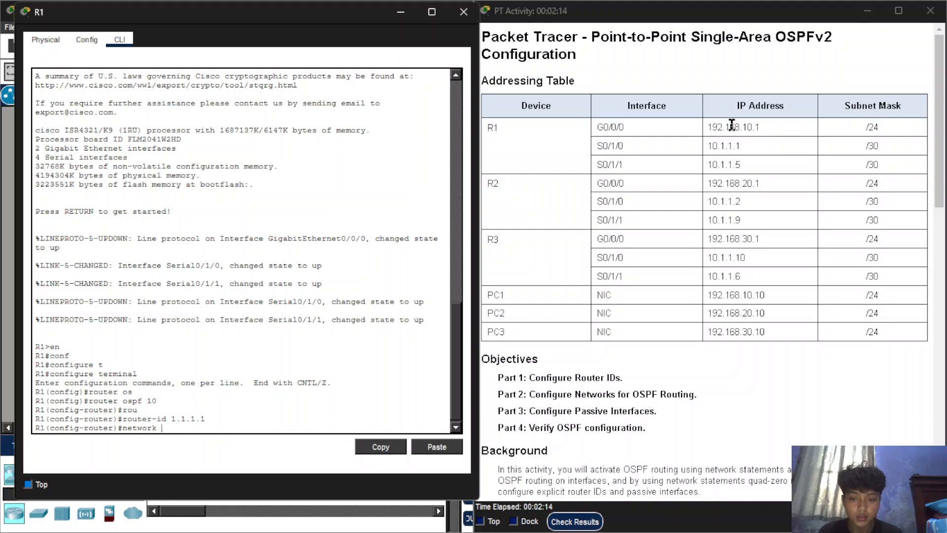
pyautogui.write('rk 192.168.10')
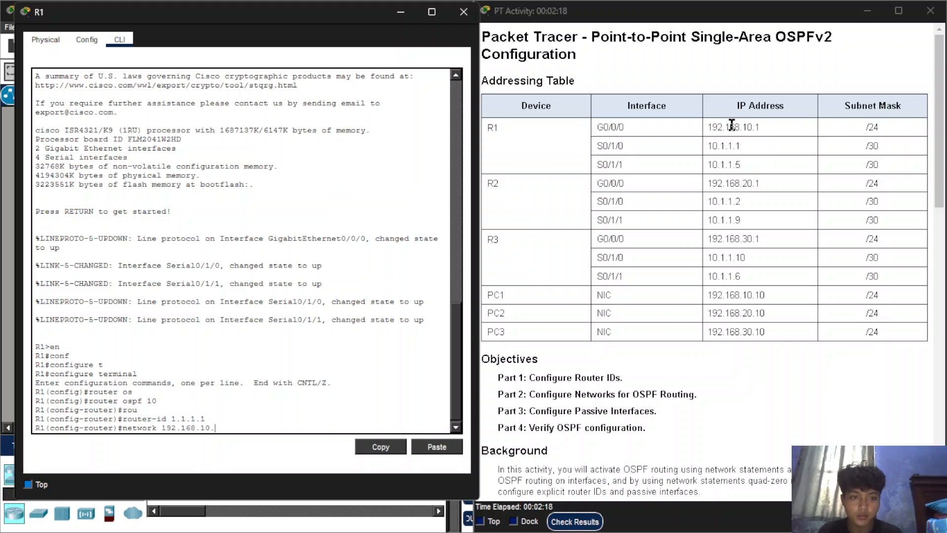
pyautogui.write('.1 0.0.0.255')
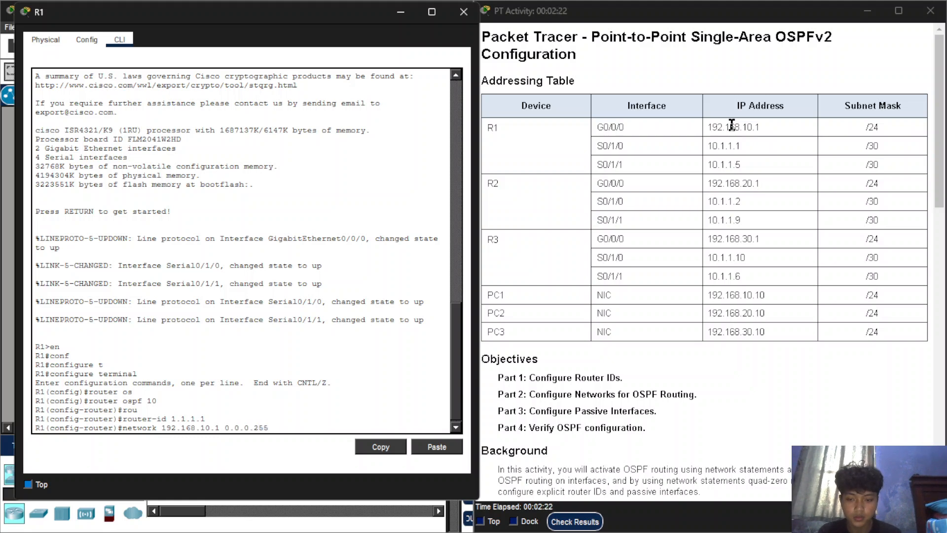
pyautogui.write(' ar')
pyautogui.press('Tab')
pyautogui.press('Return')
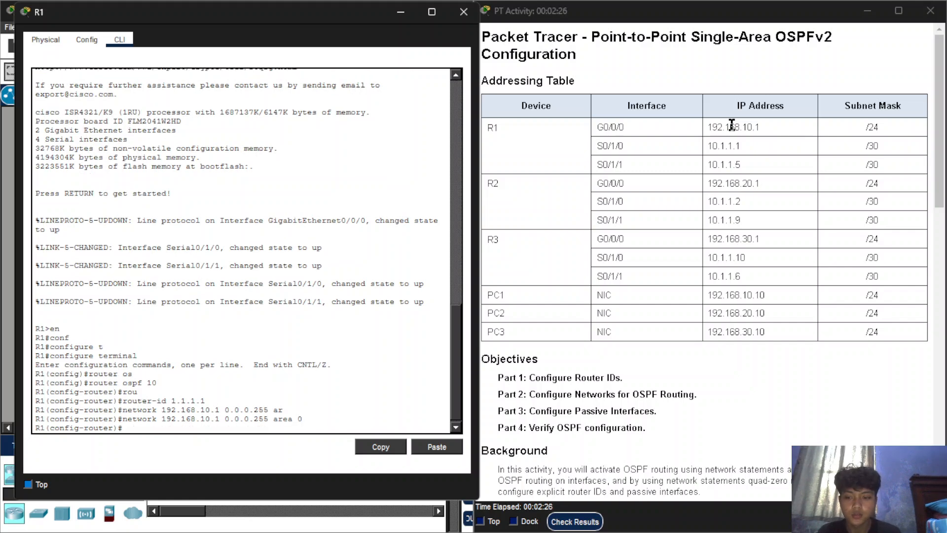
# Add R1's S0/1/0 link to OSPF with network 10.1.1.1 0.0.0.3 area 0.
pyautogui.write('ne')
pyautogui.press('Tab')
pyautogui.write('t')
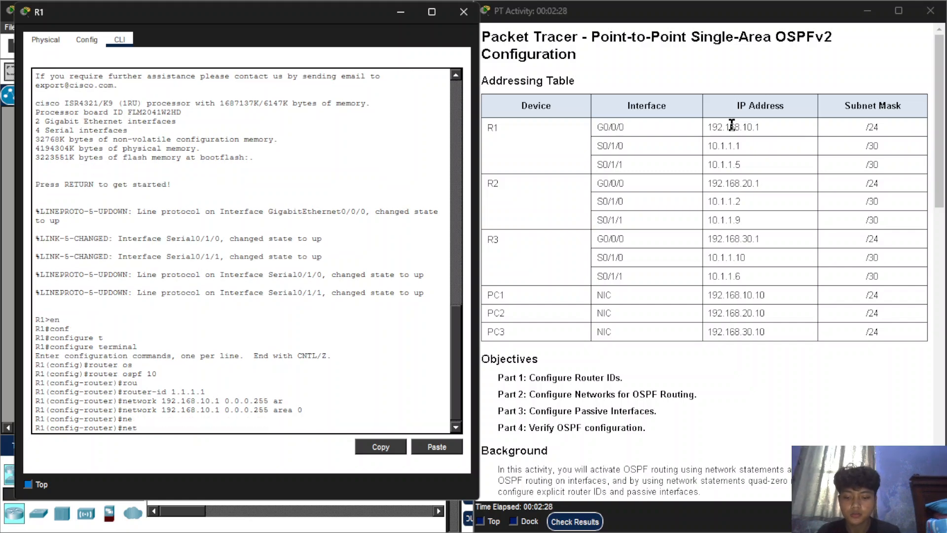
pyautogui.write('w')
pyautogui.press('Tab')
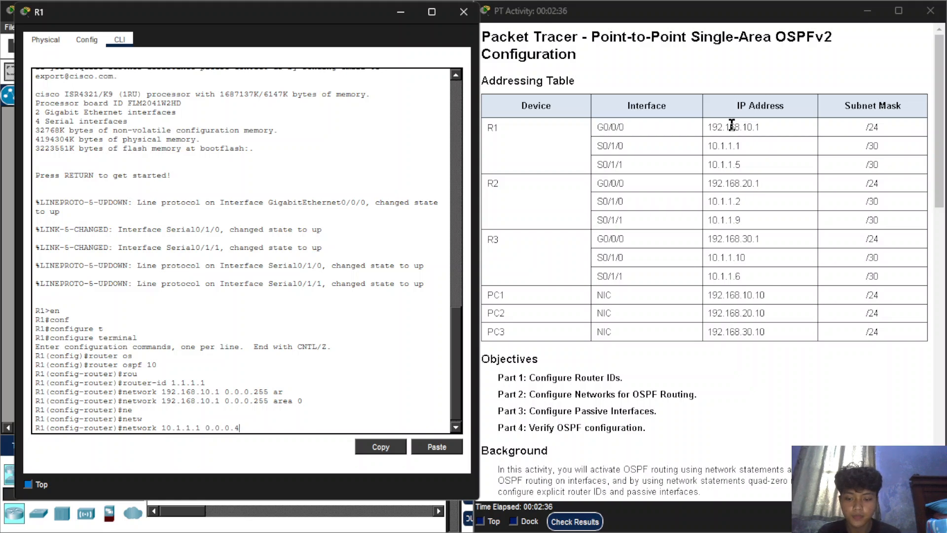
pyautogui.write('a')
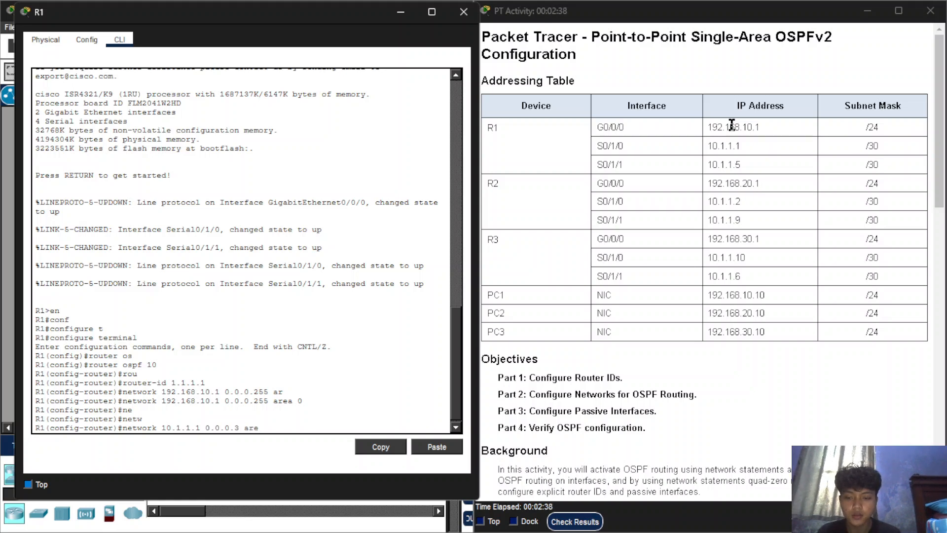
pyautogui.write('re')
pyautogui.press('Tab')
pyautogui.write('0')
pyautogui.press('Return')
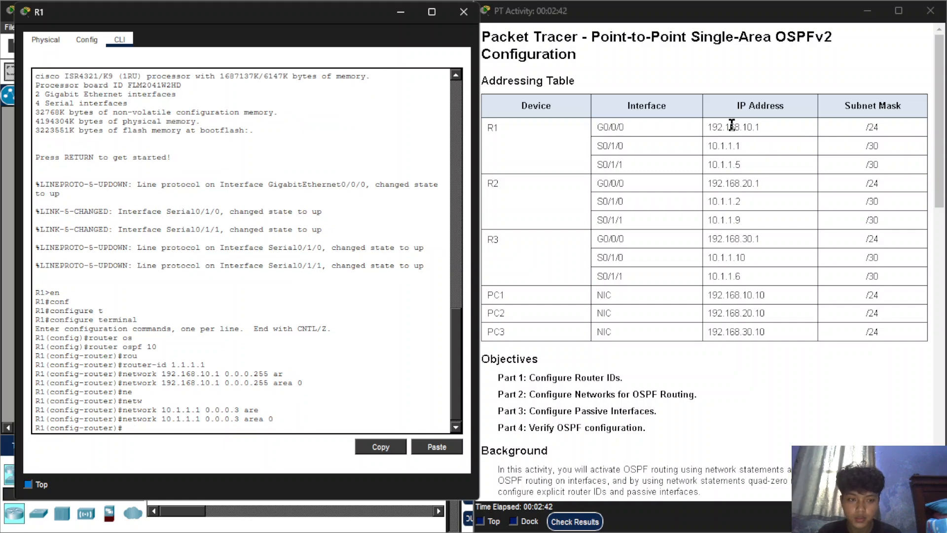
# Add R1's S0/1/1 link to OSPF with network 10.1.1.5 0.0.0.3 area 0.
pyautogui.press('Up')
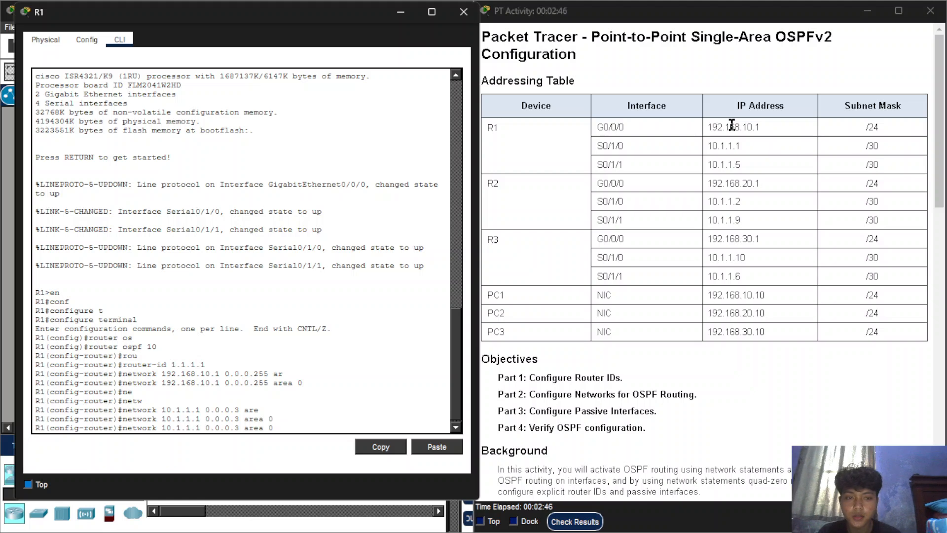
pyautogui.press('BackSpace')
pyautogui.write('5')
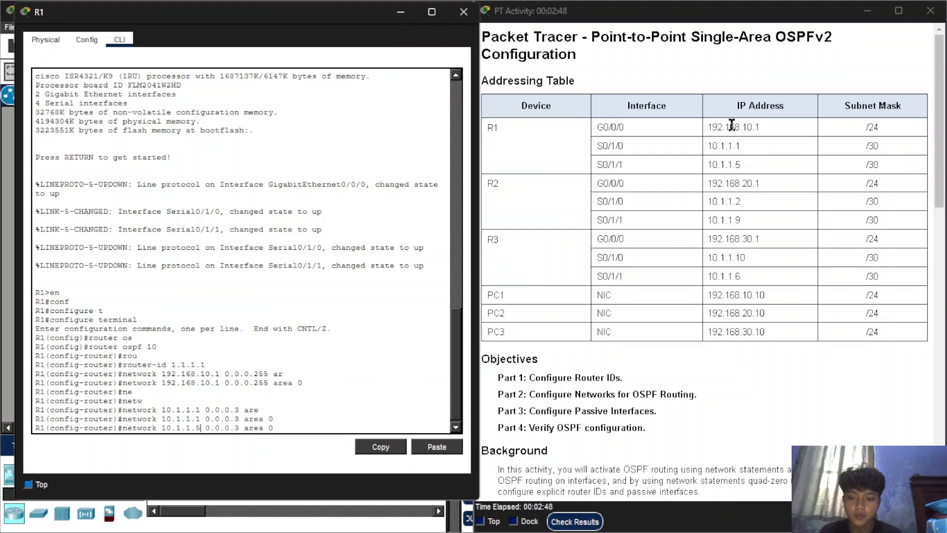
pyautogui.press('Return')
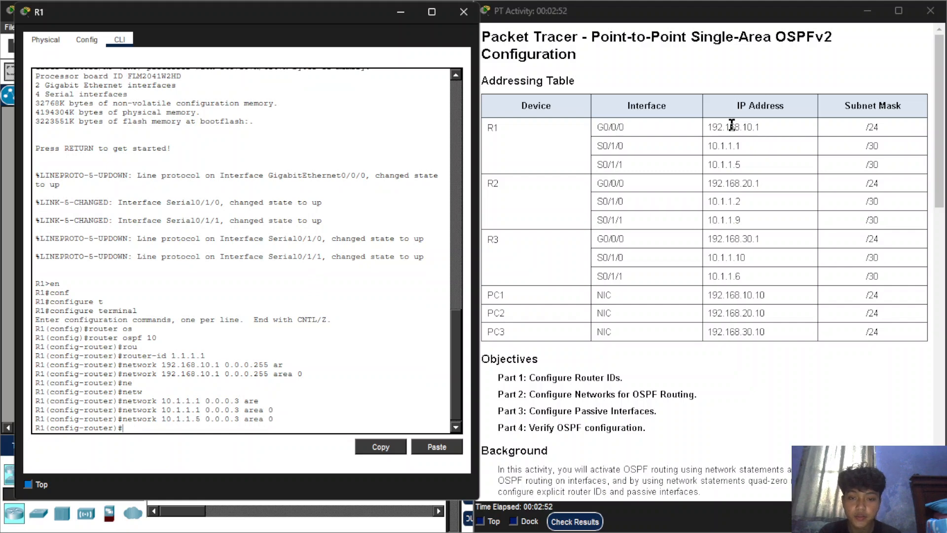
# Make R1's LAN interface passive in OSPF with passive-interface g0/0/0.
pyautogui.write('pas')
pyautogui.press('Tab')
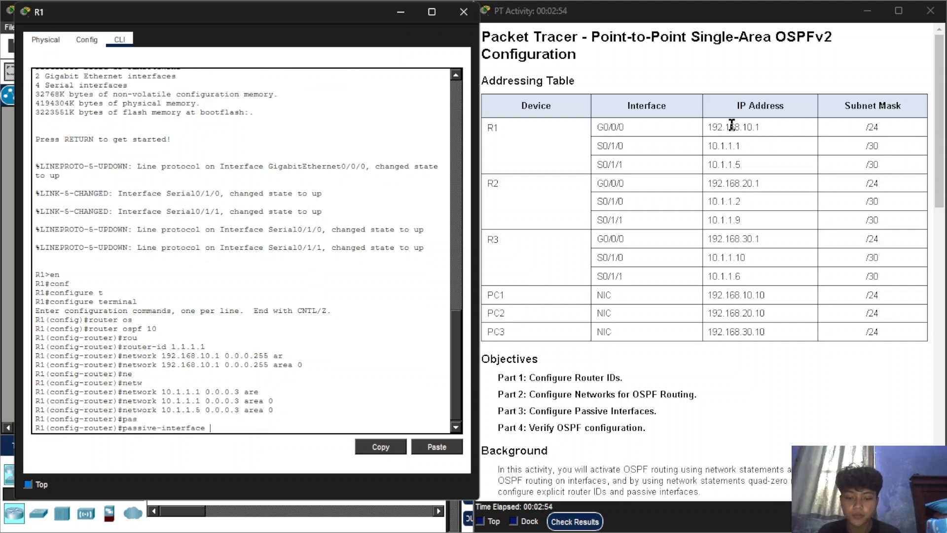
pyautogui.write('g0/0/0')
pyautogui.press('Return')
# Leave R1's configuration mode with end and save the configuration with wr.
pyautogui.write('end')
pyautogui.press('Return')
pyautogui.press('Return')
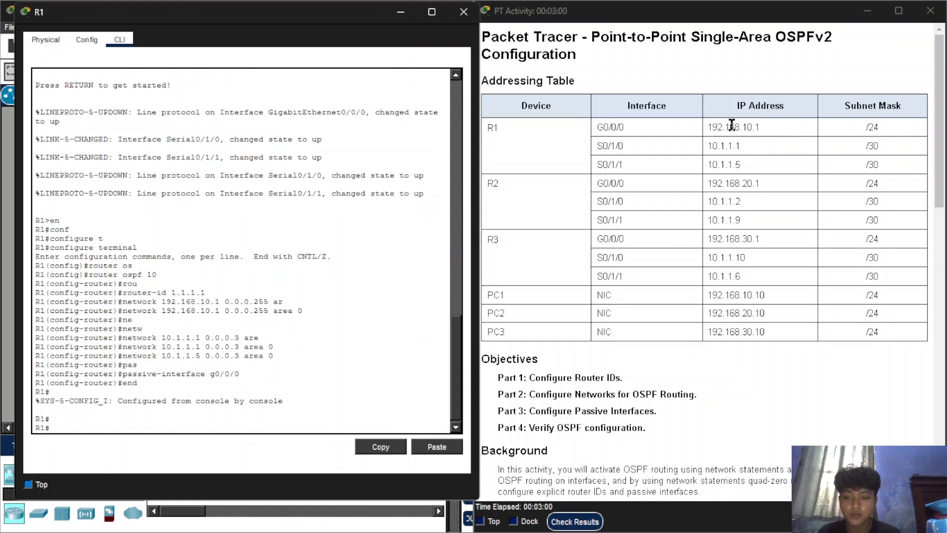
pyautogui.write('wr')
pyautogui.press('Return')
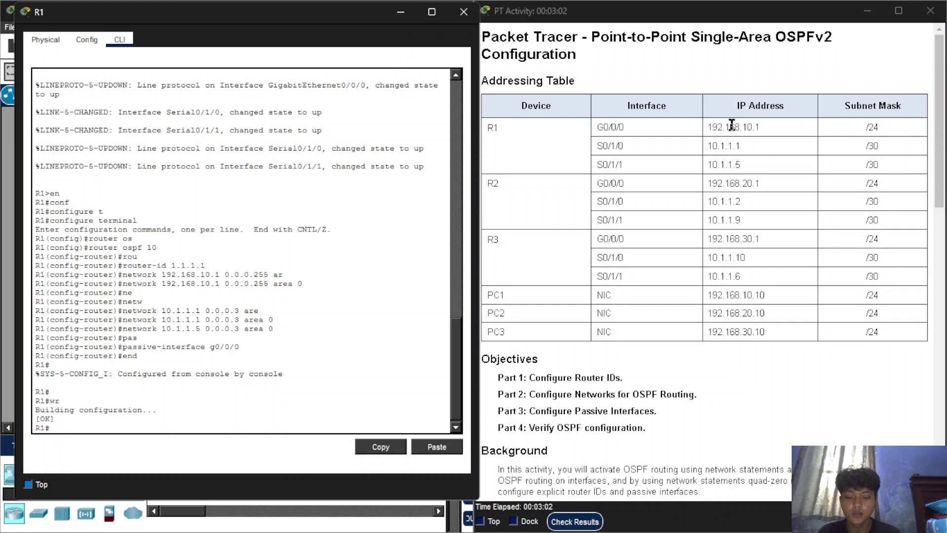
# Display R1's routing table with sh ip route, and try show ospf to view the OSPF process.
pyautogui.write('route')
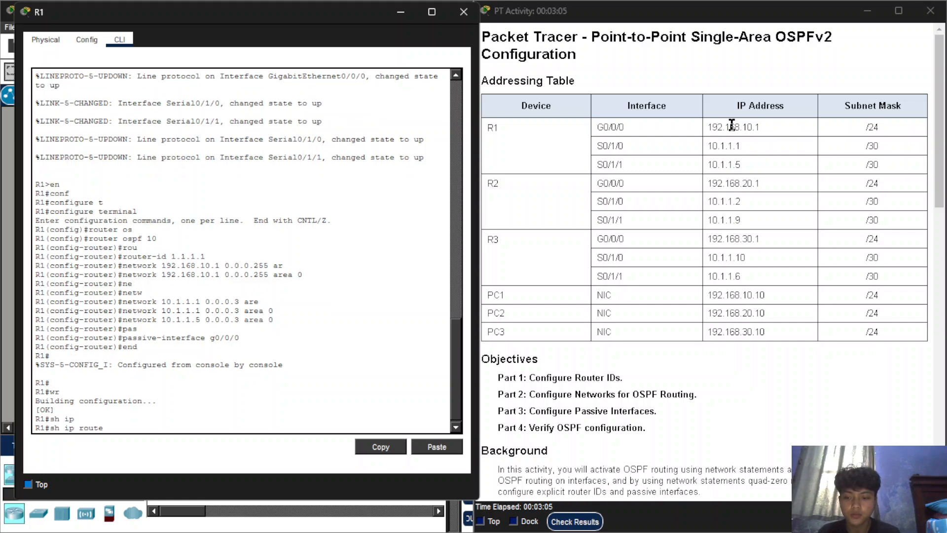
pyautogui.press('Return')
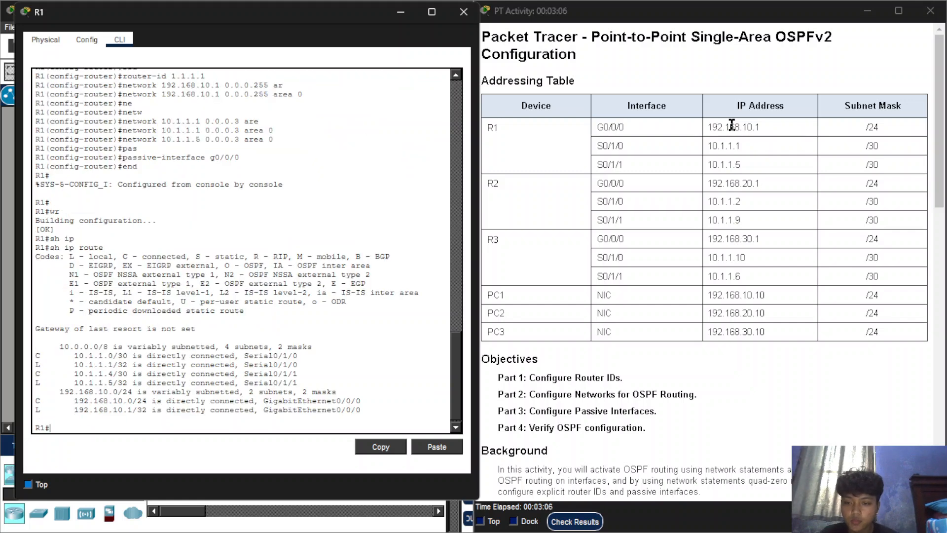
pyautogui.write('show ops')
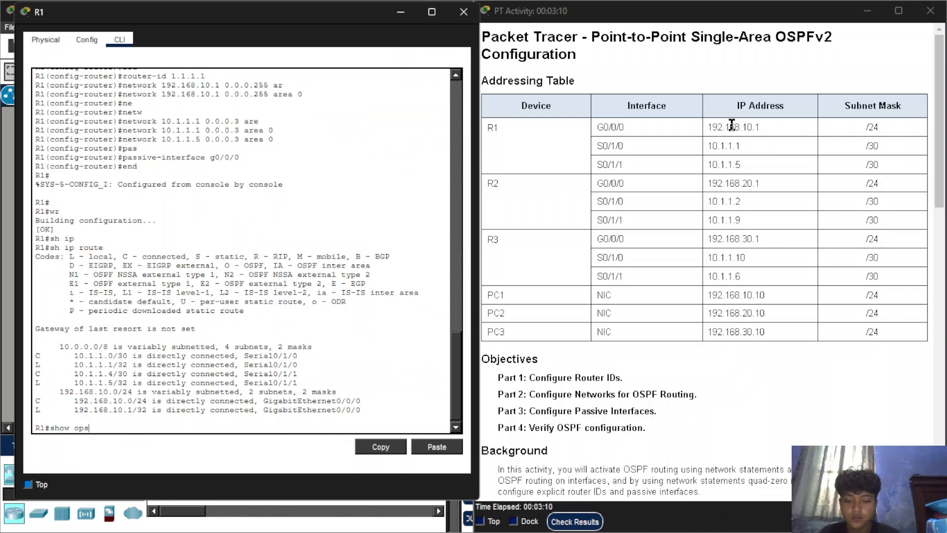
pyautogui.press('Tab')
pyautogui.press('BackSpace')
pyautogui.write('s')
pyautogui.press('Tab')
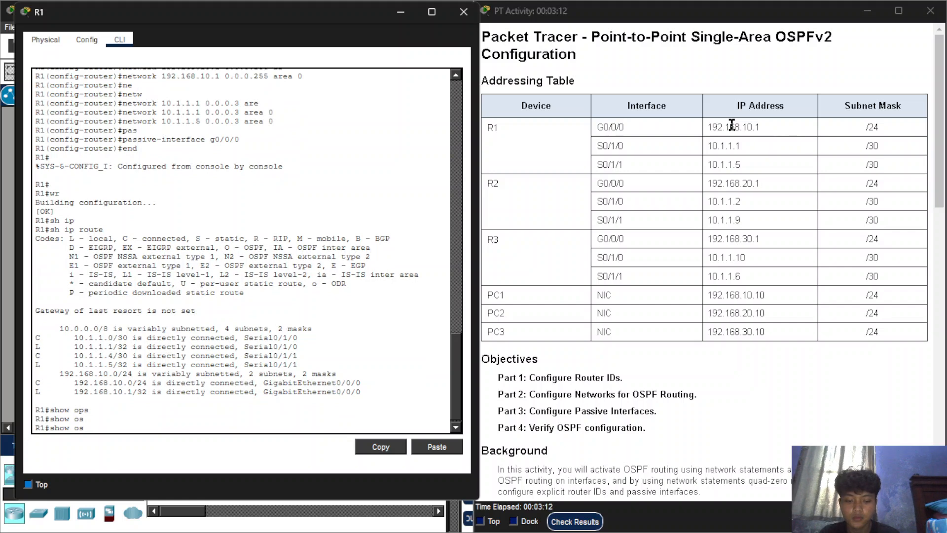
pyautogui.write('pf')
pyautogui.press('Return')
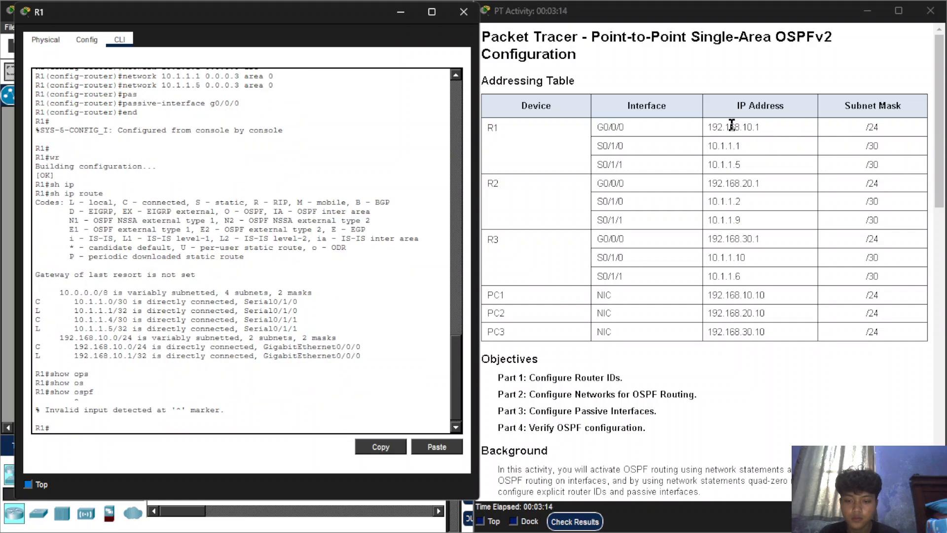
# Try to list R1's OSPF neighbors with show ospf neighbor.
pyautogui.write('sh')
pyautogui.press('Tab')
pyautogui.write('os')
pyautogui.press('Tab')
pyautogui.write('pf neighbor')
pyautogui.press('Return')
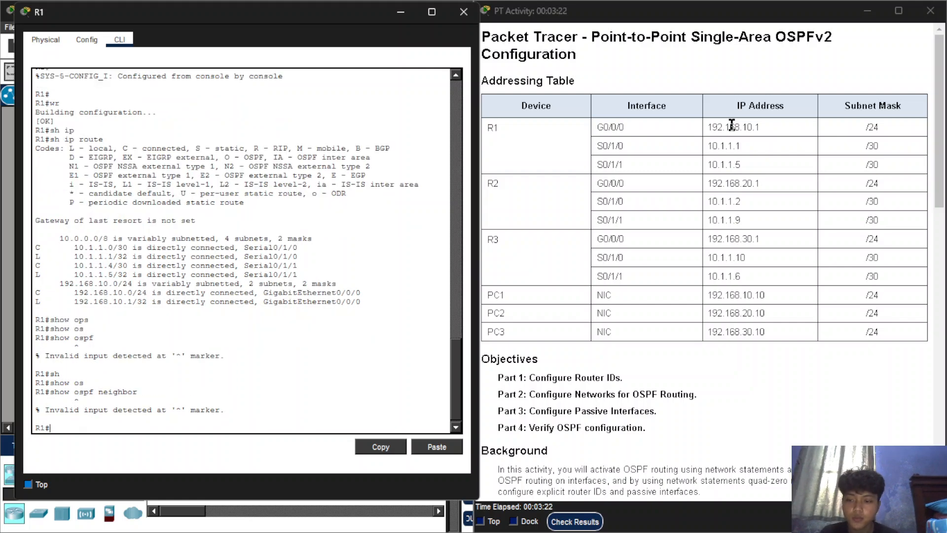
# Close R1's window and open R2's command line, placing its window beside the activity instructions.
pyautogui.click(465, 12)
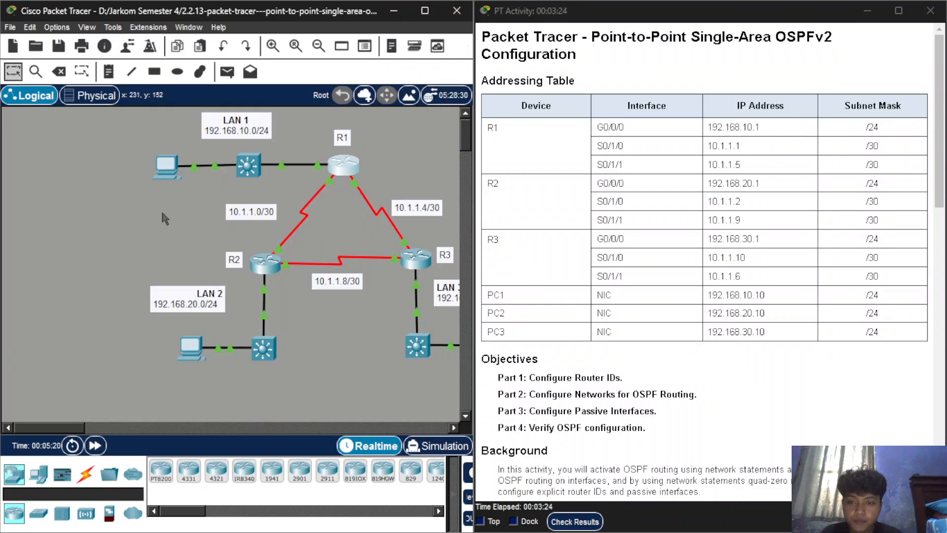
pyautogui.scroll(-2, 690, 326)
pyautogui.scroll(3, 690, 326)
pyautogui.click(266, 264)
pyautogui.moveTo(347, 21); pyautogui.dragTo(109, 18)
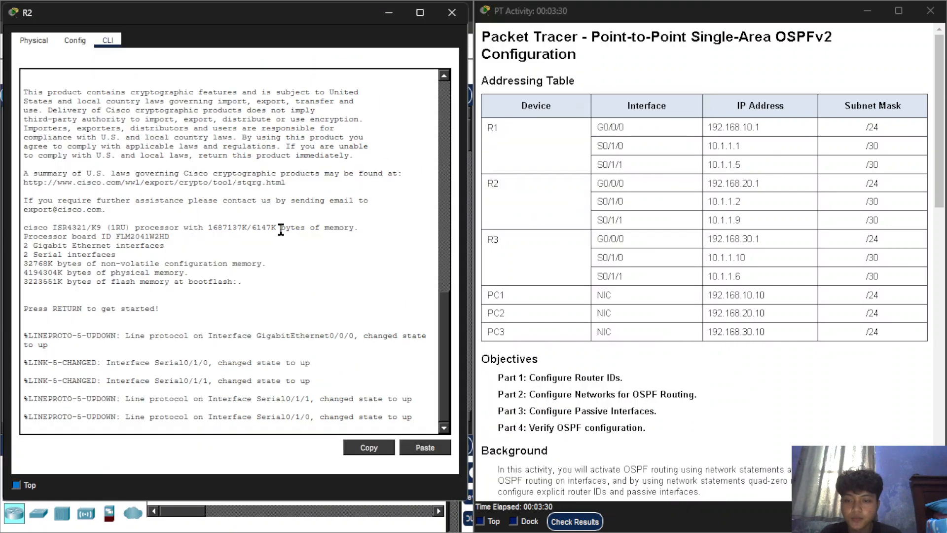
# Enter privileged mode on R2 with en and open global configuration with configure terminal.
pyautogui.press('Return')
pyautogui.press('Return')
pyautogui.press('Return')
pyautogui.write('en')
pyautogui.press('Return')
pyautogui.write('con')
pyautogui.press('Tab')
pyautogui.write('f')
pyautogui.press('Tab')
pyautogui.write('te')
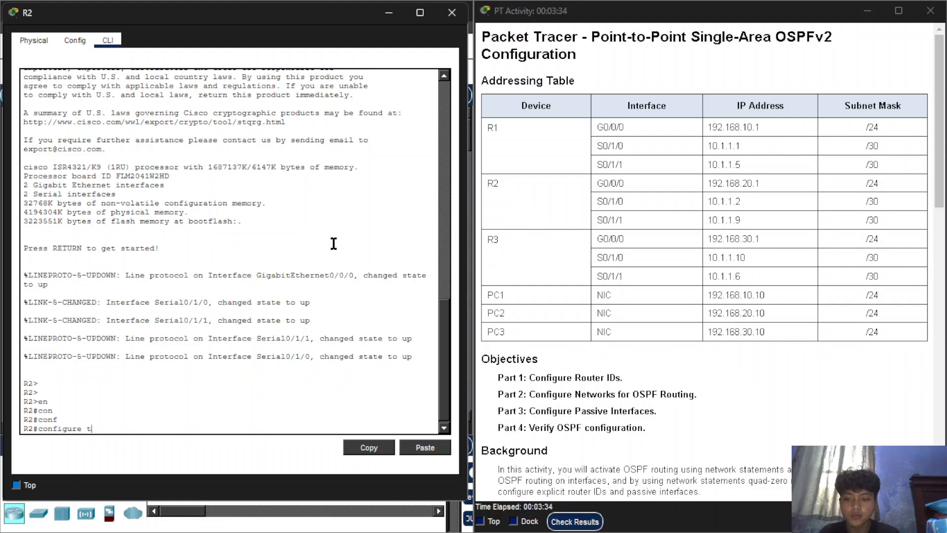
pyautogui.press('Tab')
pyautogui.press('Return')
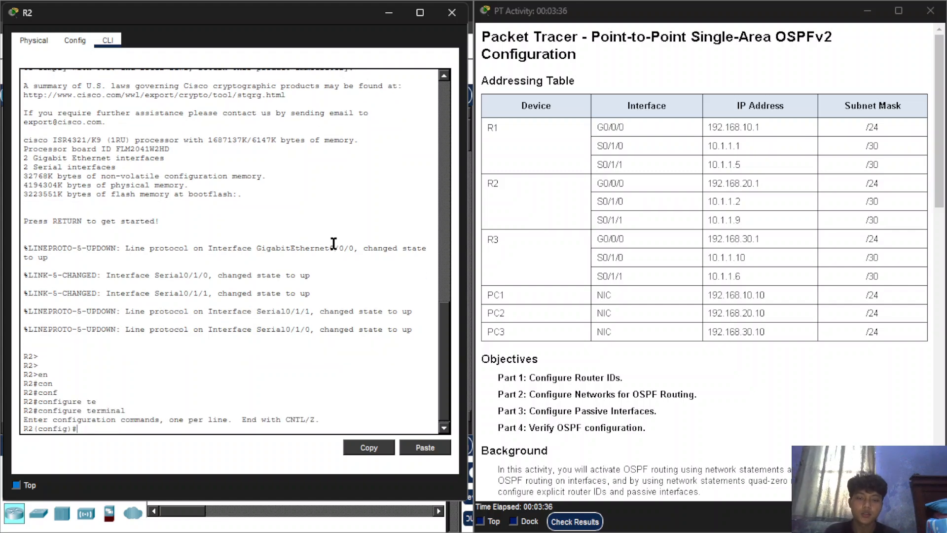
# Start the OSPF routing process on R2 with router ospf 10.
pyautogui.write('router ospf 10')
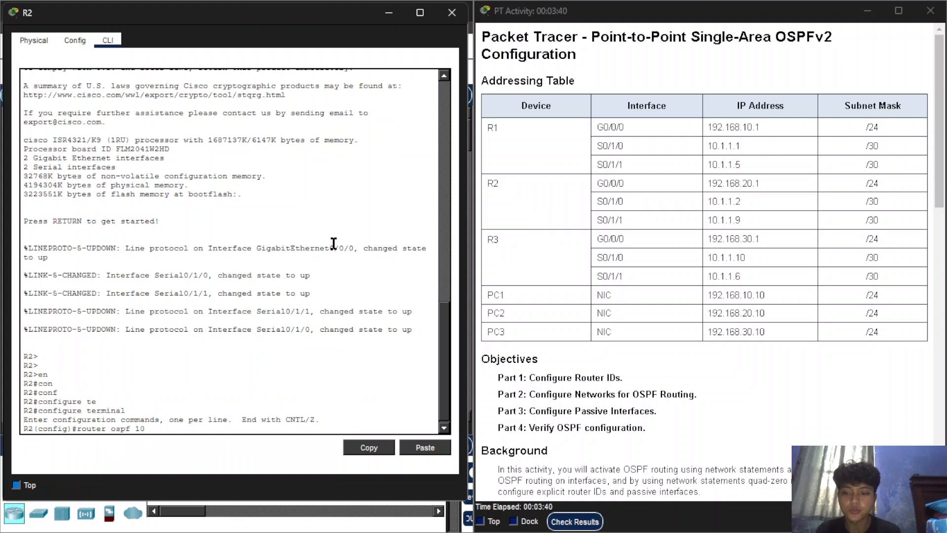
pyautogui.press('Return')
# Set R2's OSPF router ID to 2.2.2.2, checking it against the activity instructions.
pyautogui.write('ro')
pyautogui.press('Tab')
pyautogui.write('2.2.2.2')
pyautogui.scroll(-5, 670, 232)
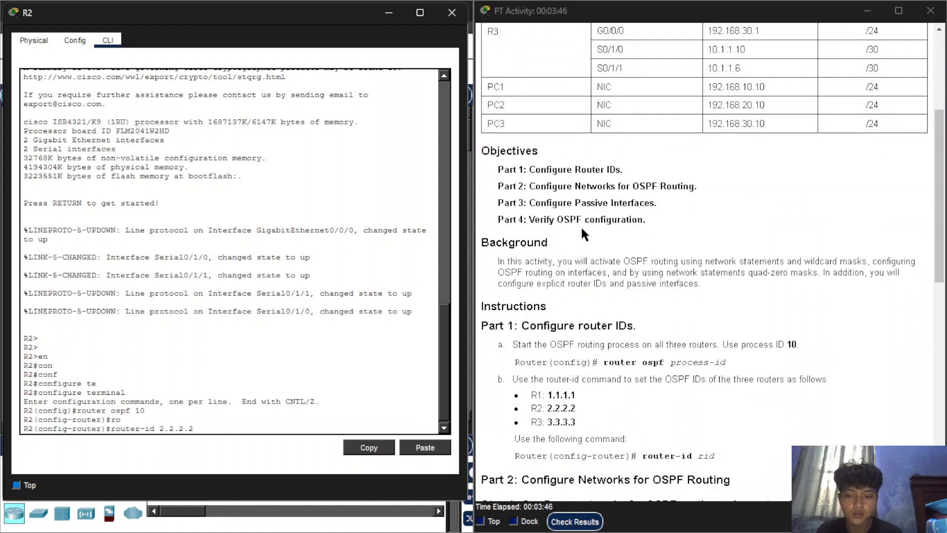
pyautogui.press('Return')
# Add R2's LAN to OSPF with network 192.168.20.1 0.0.0.255 area 0, taking the address from the addressing table.
pyautogui.write('network')
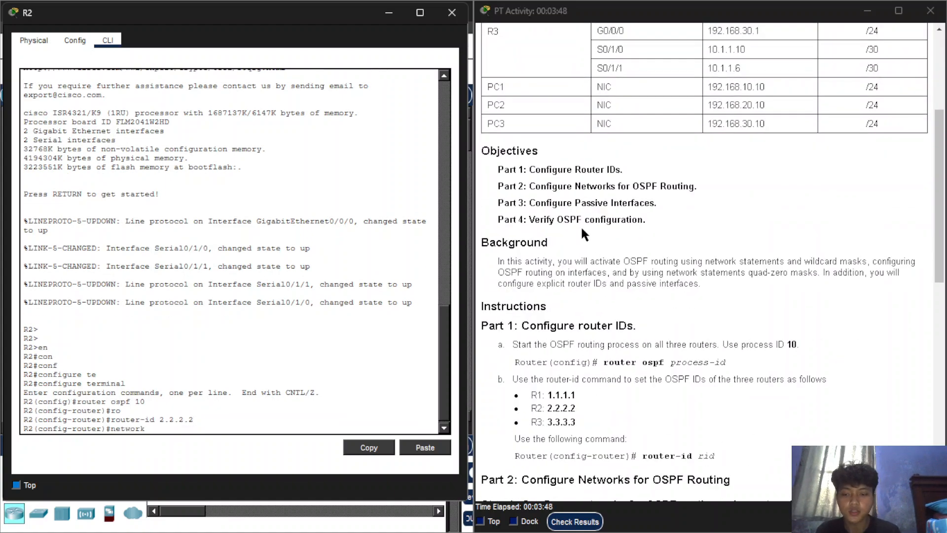
pyautogui.scroll(5, 581, 226)
pyautogui.write('1')
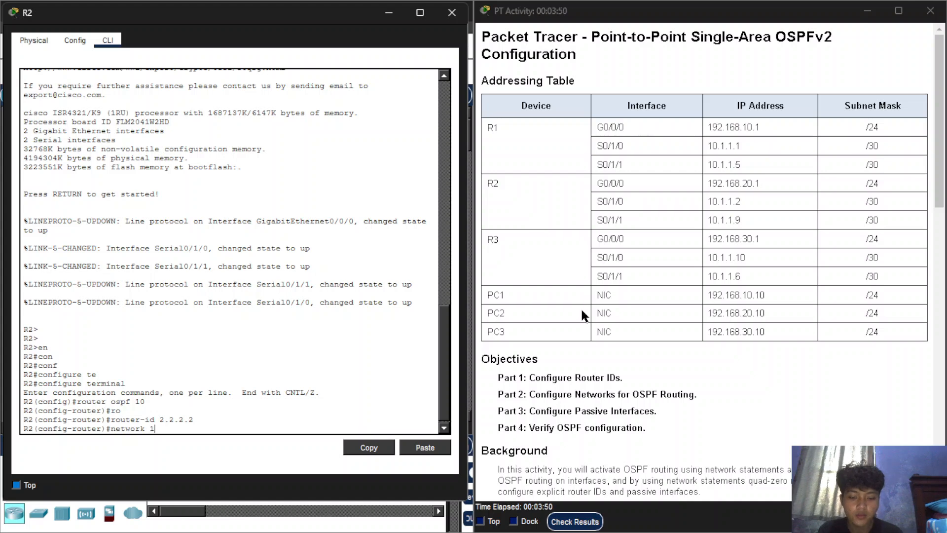
pyautogui.write('92.168')
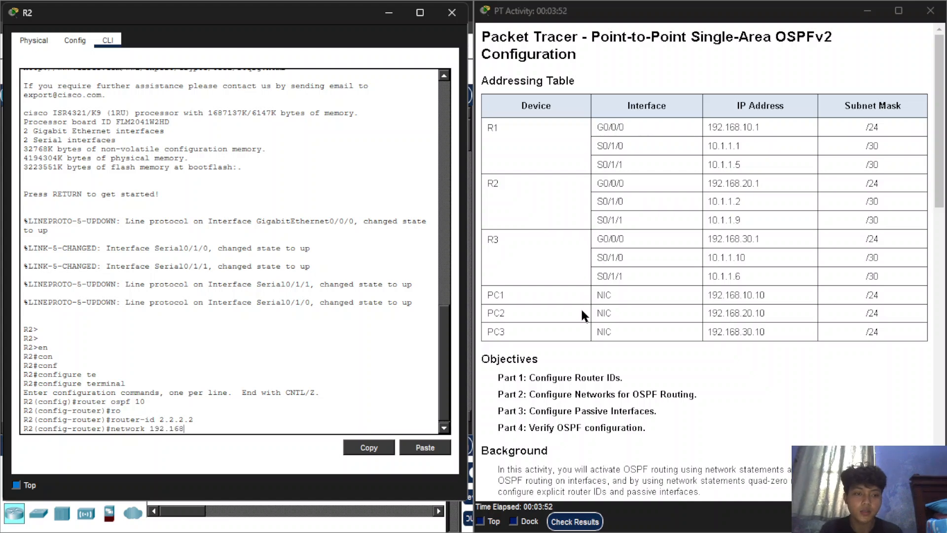
pyautogui.write('.20.1 0.0.0.')
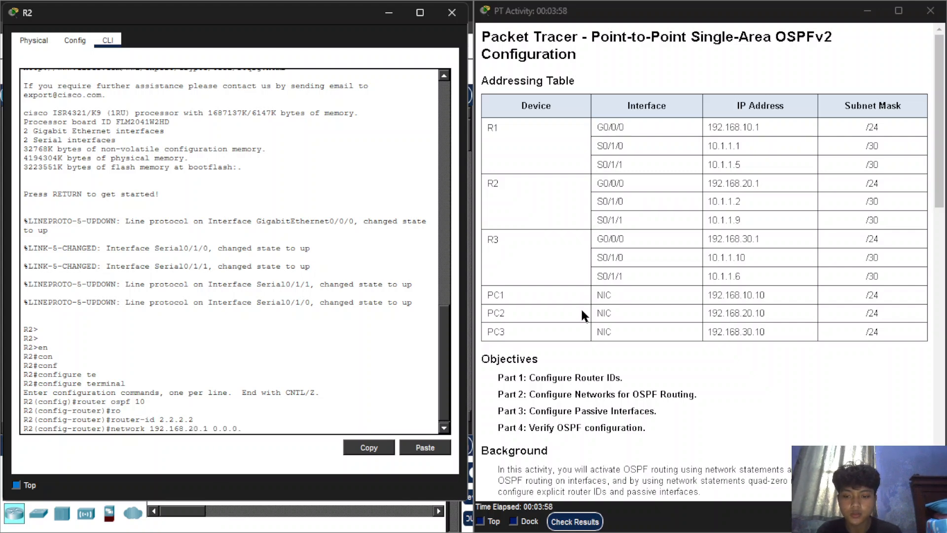
pyautogui.write('255 are')
pyautogui.press('Tab')
pyautogui.write('0')
pyautogui.press('Return')
# Add R2's S0/1/0 interface to OSPF using a quad-zero mask with network 10.1.1.2 0.0.0.0 area 0.
pyautogui.press('Up')
pyautogui.press('BackSpace')
pyautogui.press('BackSpace')
pyautogui.press('BackSpace')
pyautogui.press('BackSpace')
pyautogui.press('BackSpace')
pyautogui.press('BackSpace')
pyautogui.press('BackSpace')
pyautogui.press('BackSpace')
pyautogui.press('BackSpace')
pyautogui.press('BackSpace')
pyautogui.press('BackSpace')
pyautogui.press('BackSpace')
pyautogui.press('BackSpace')
pyautogui.press('BackSpace')
pyautogui.press('BackSpace')
pyautogui.press('BackSpace')
pyautogui.press('BackSpace')
pyautogui.press('BackSpace')
pyautogui.press('BackSpace')
pyautogui.press('BackSpace')
pyautogui.press('BackSpace')
pyautogui.press('BackSpace')
pyautogui.press('BackSpace')
pyautogui.press('BackSpace')
pyautogui.press('BackSpace')
pyautogui.press('BackSpace')
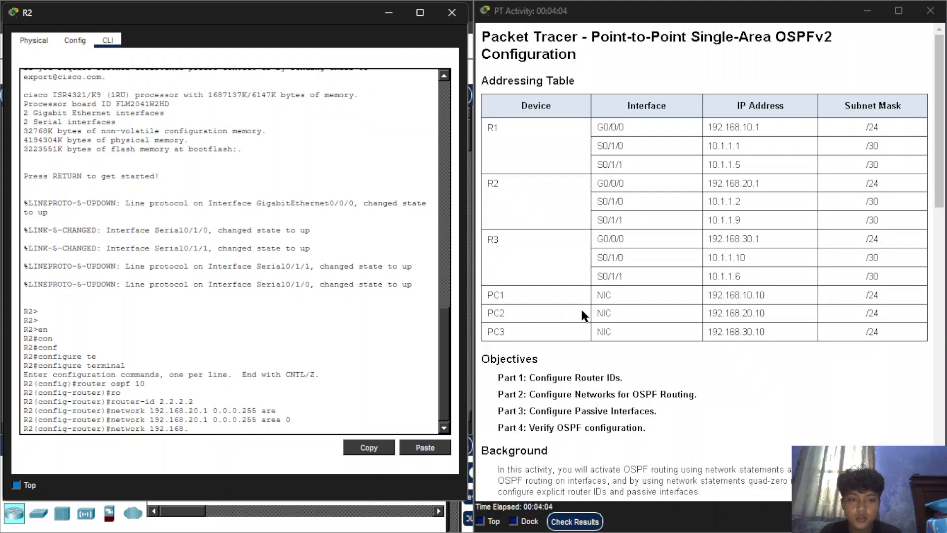
pyautogui.press('BackSpace')
pyautogui.press('BackSpace')
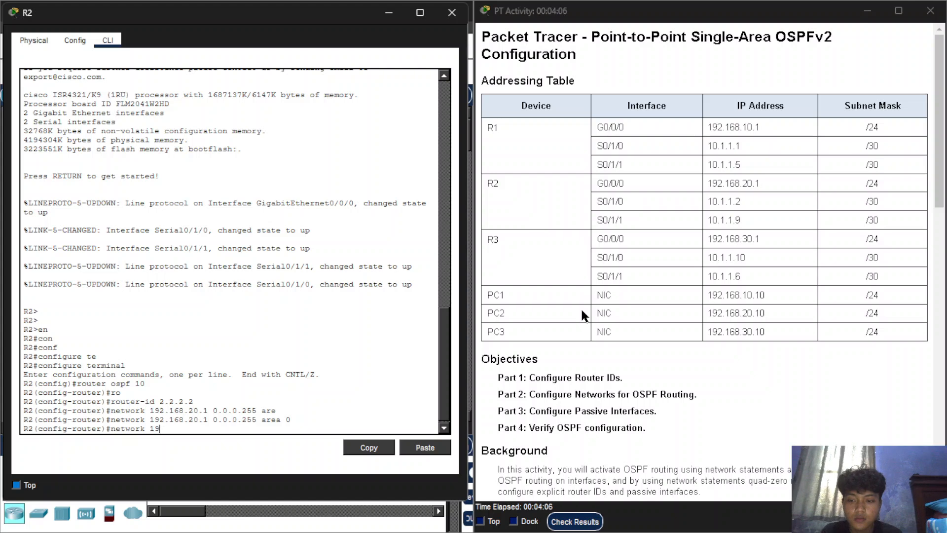
pyautogui.write('0.1.1.')
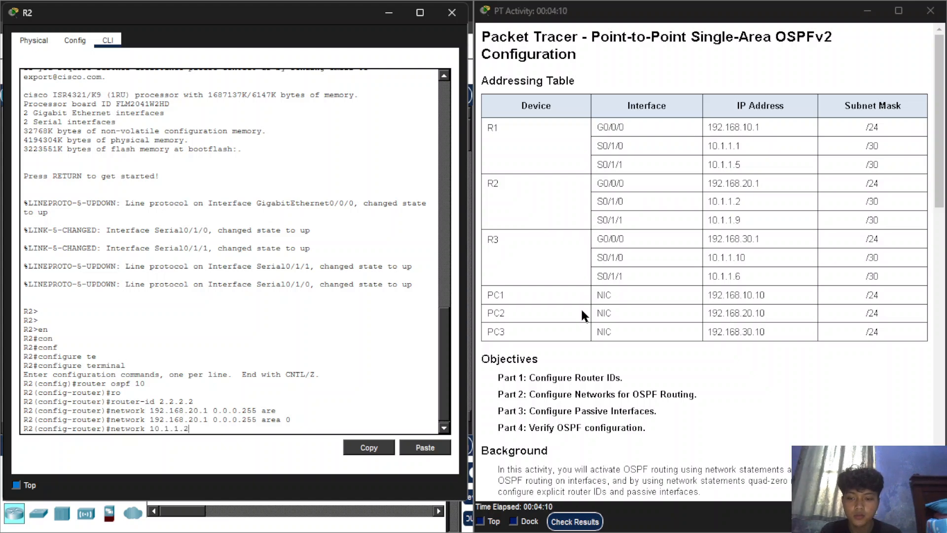
pyautogui.write('2 0.0')
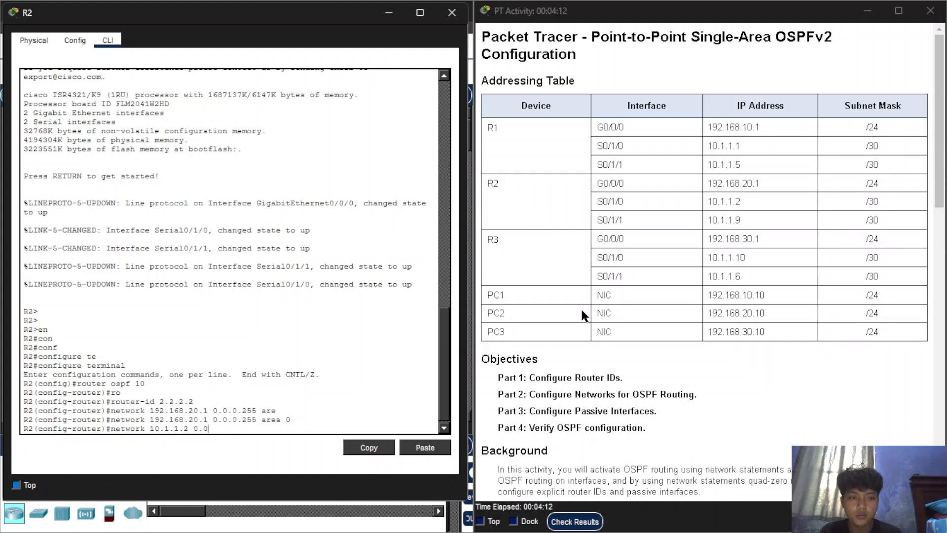
pyautogui.write('.0.3')
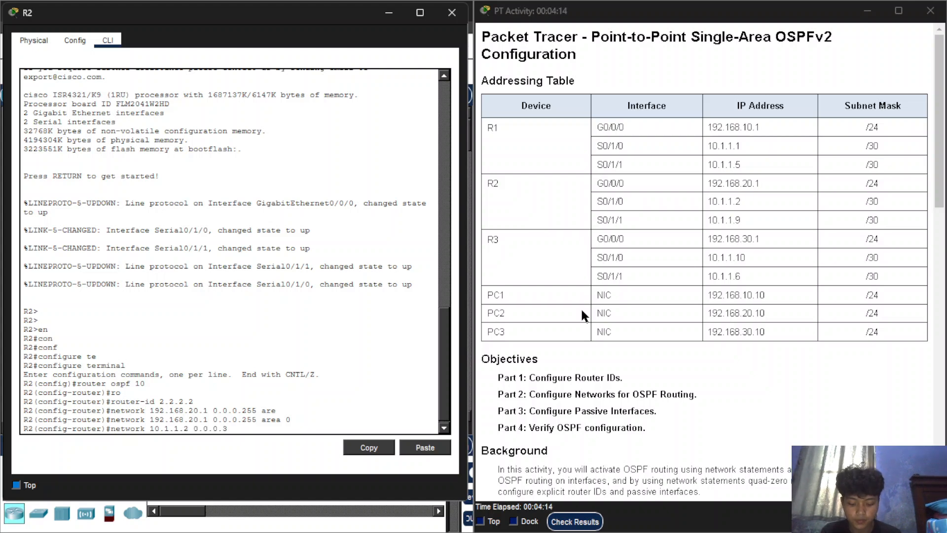
pyautogui.press('BackSpace')
pyautogui.press('BackSpace')
pyautogui.write('.0')
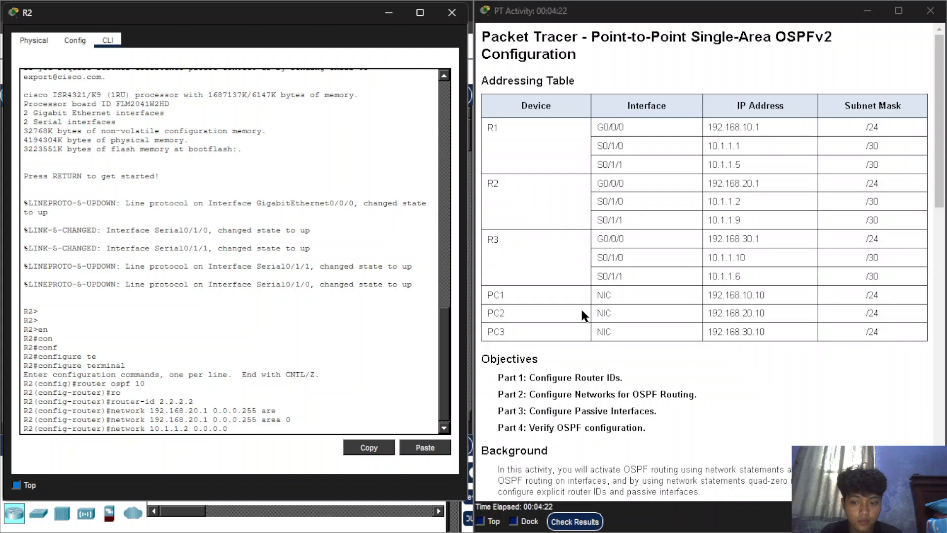
pyautogui.write(' ar')
pyautogui.press('Tab')
pyautogui.write('0')
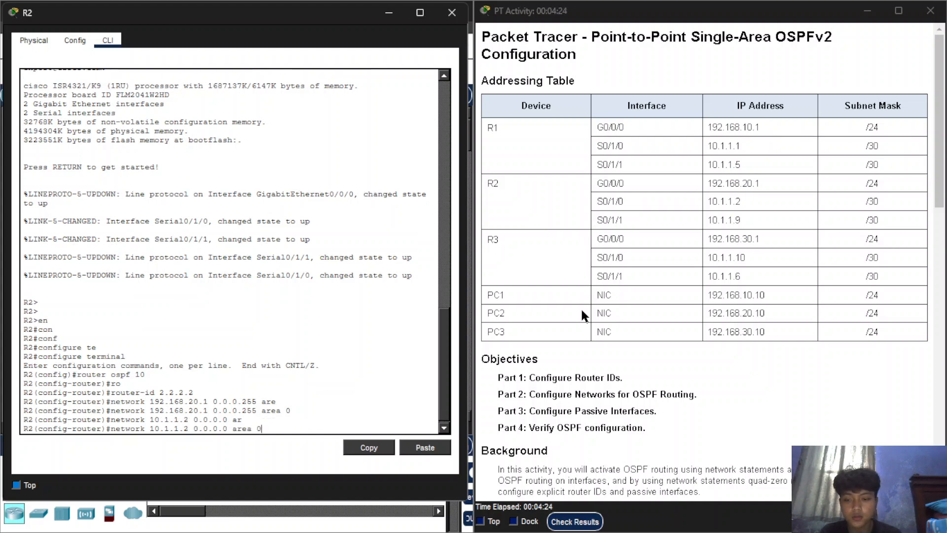
pyautogui.press('Return')
# Add R2's S0/1/1 interface to OSPF with network 10.1.1.9 0.0.0.0 area 0.
pyautogui.press('Up')
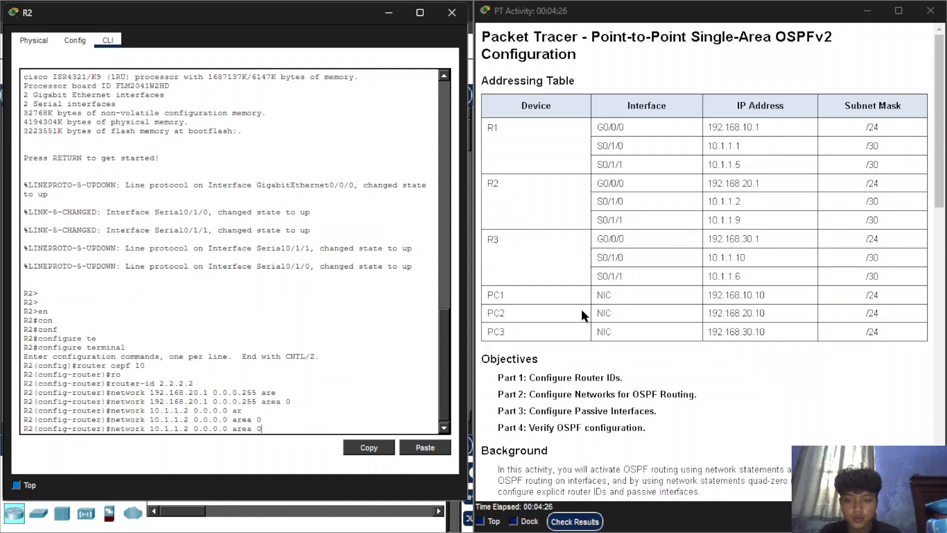
pyautogui.press('BackSpace')
pyautogui.write('9')
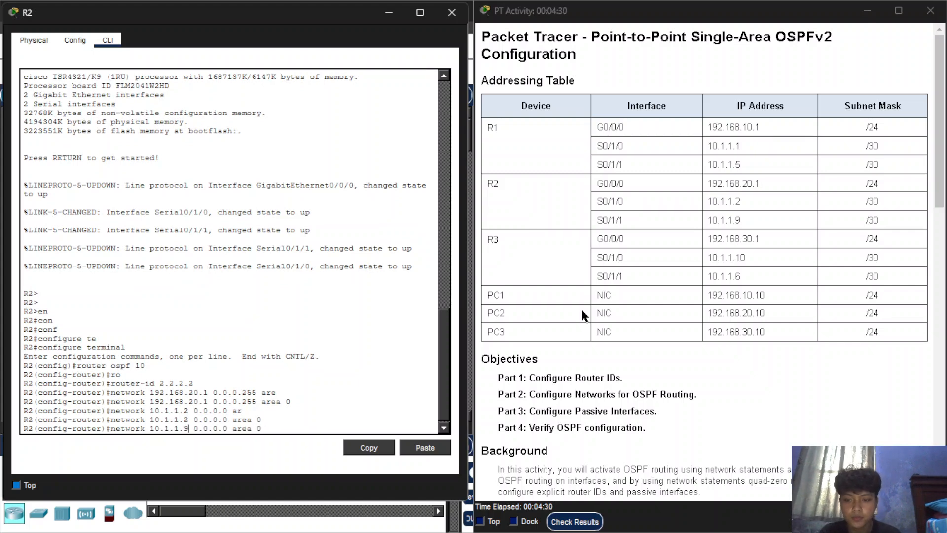
pyautogui.press('Return')
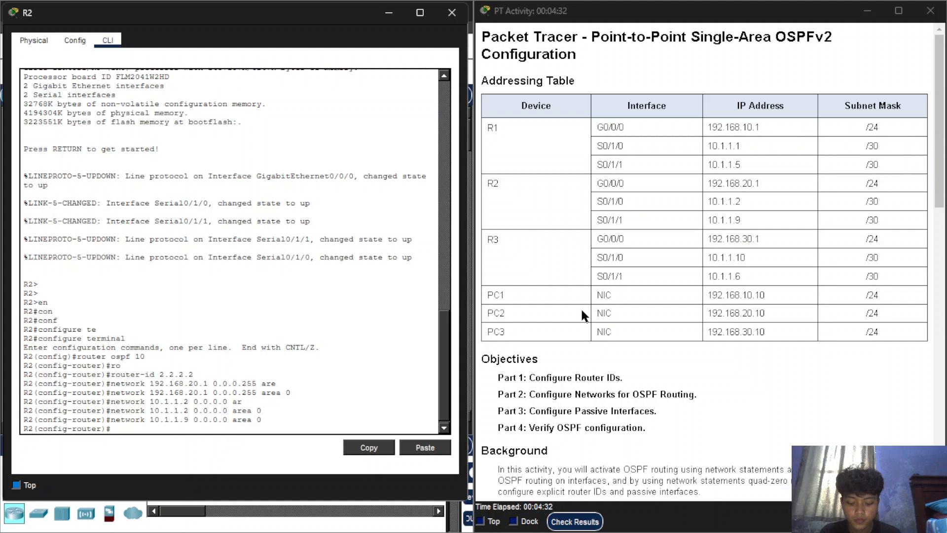
# Make R2's LAN interface passive in OSPF with passive-interface g0/0/0.
pyautogui.write('pas')
pyautogui.press('Tab')
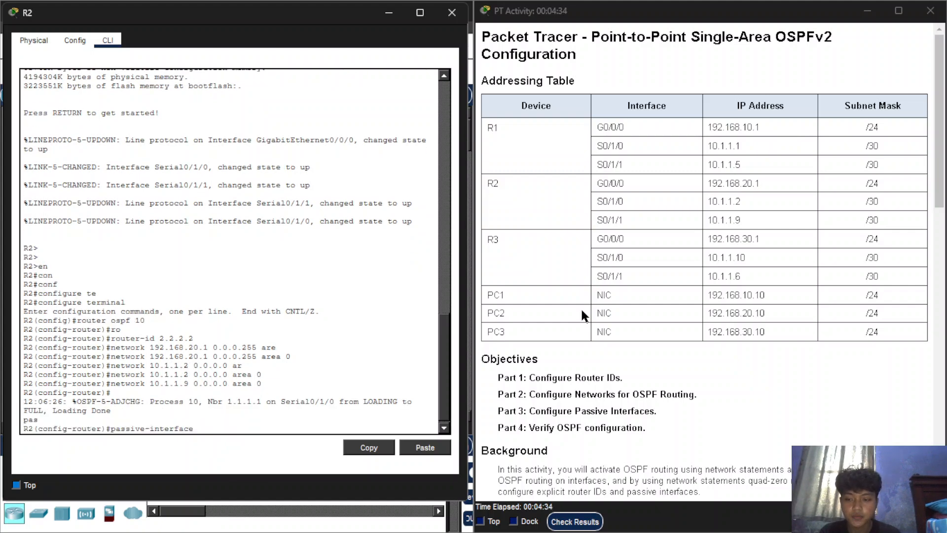
pyautogui.write('g0/0/0')
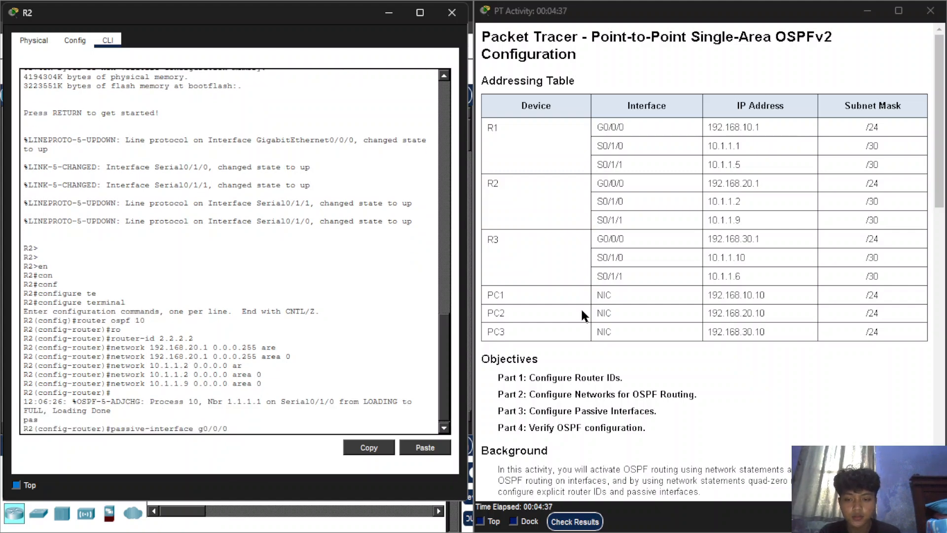
pyautogui.press('Return')
# Leave R2's configuration mode with end and save the configuration with wr.
pyautogui.write('end')
pyautogui.press('Return')
pyautogui.write('wr')
pyautogui.press('Return')
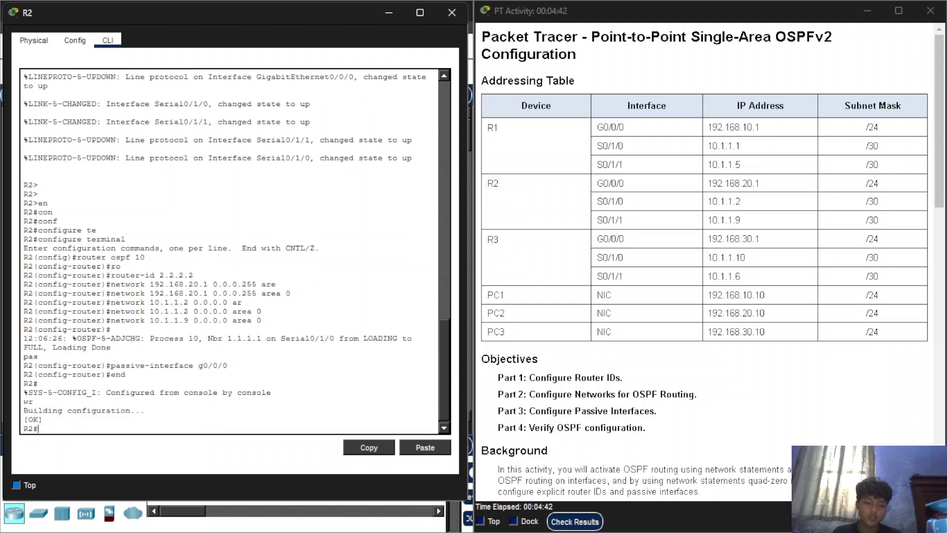
# Close R2's window and review the activity instructions on enabling OSPF on R3's interfaces and configuring passive interfaces.
pyautogui.moveTo(908, 532)
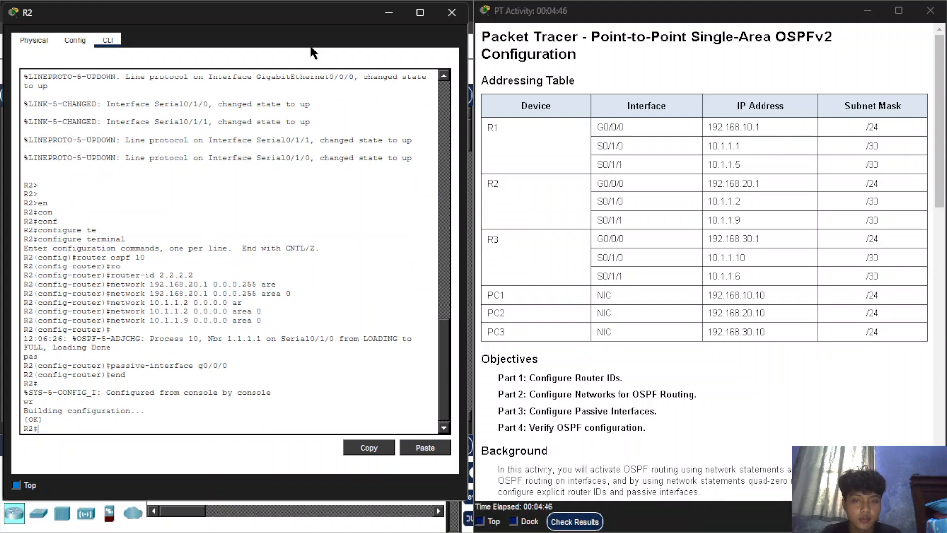
pyautogui.click(452, 12)
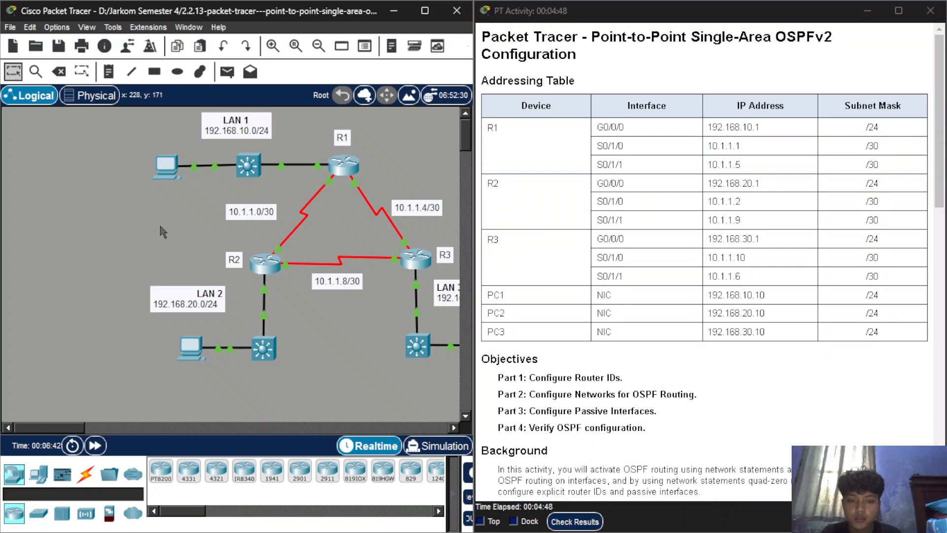
pyautogui.hscroll(5, 159, 223)
pyautogui.scroll(-3, 518, 342)
pyautogui.scroll(-7, 598, 342)
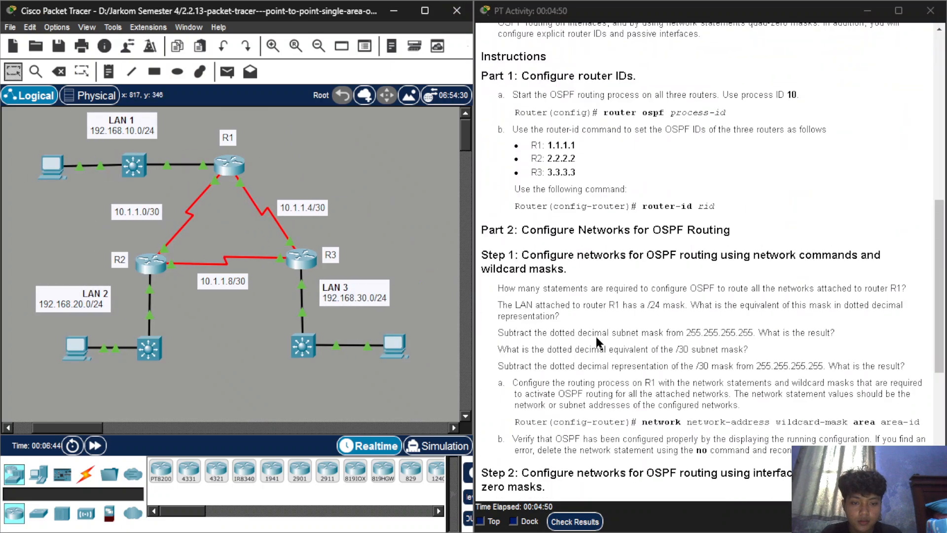
pyautogui.scroll(-5, 599, 342)
pyautogui.scroll(-2, 612, 379)
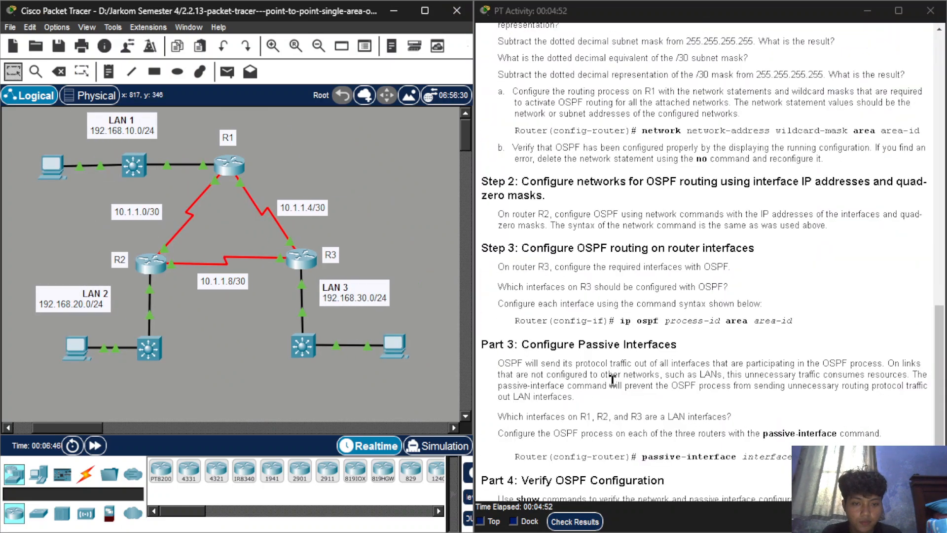
pyautogui.scroll(-1, 612, 380)
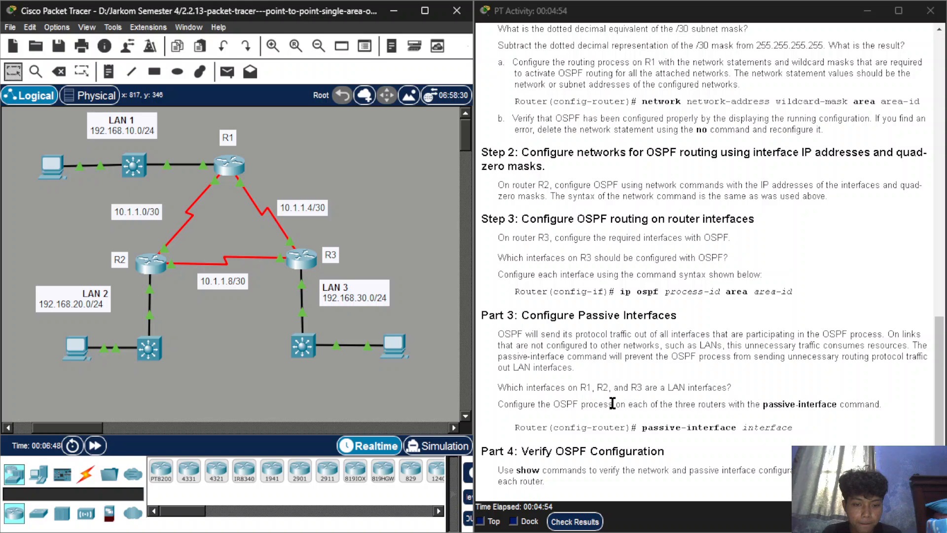
pyautogui.scroll(10, 613, 416)
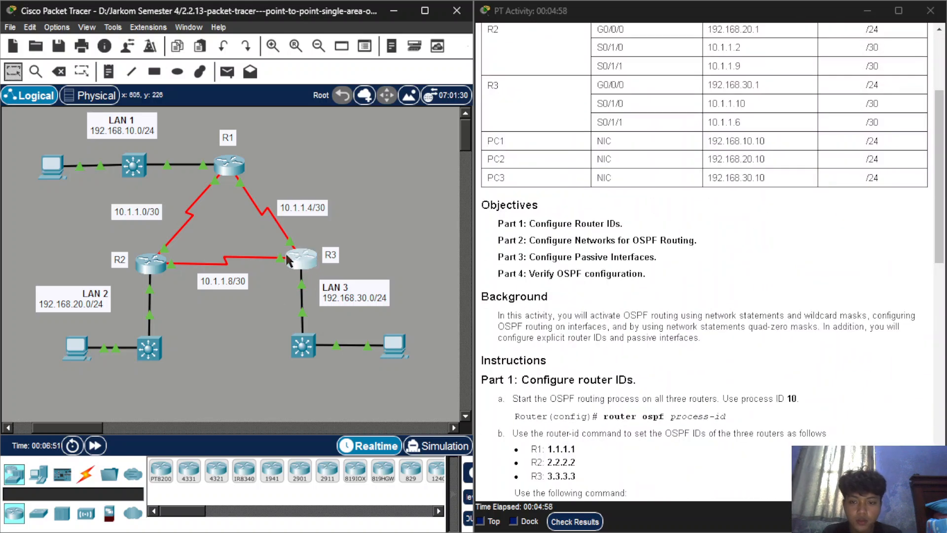
# Open R3's command line and enter global configuration mode with en and configure terminal.
pyautogui.click(301, 258)
pyautogui.moveTo(406, 22); pyautogui.dragTo(176, 21)
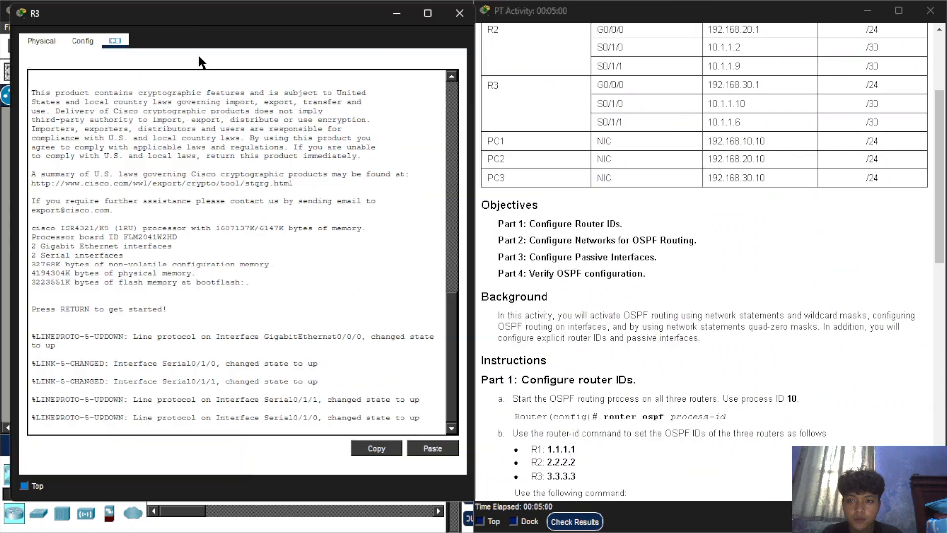
pyautogui.press('Return')
pyautogui.press('Return')
pyautogui.write('en')
pyautogui.press('Return')
pyautogui.write('configure')
pyautogui.press('Tab')
pyautogui.write('ter')
pyautogui.press('Tab')
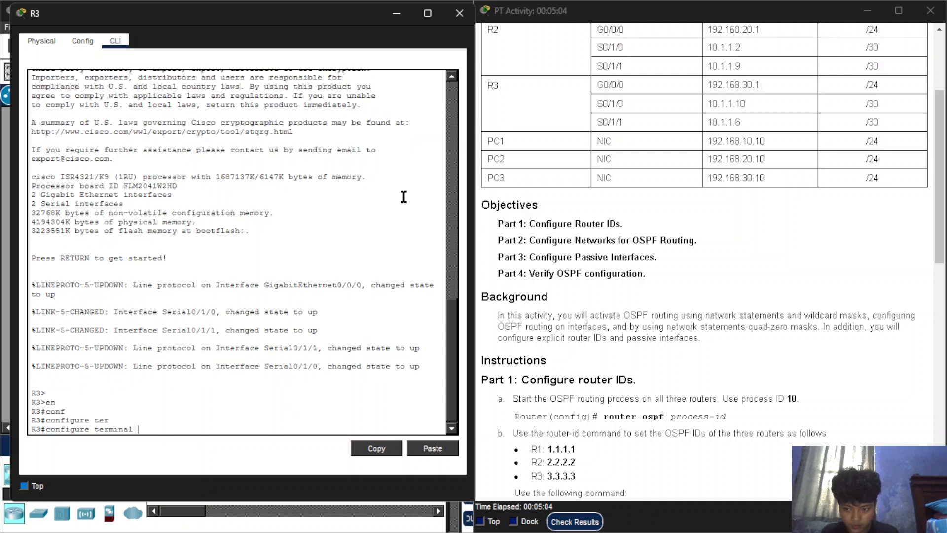
pyautogui.press('Return')
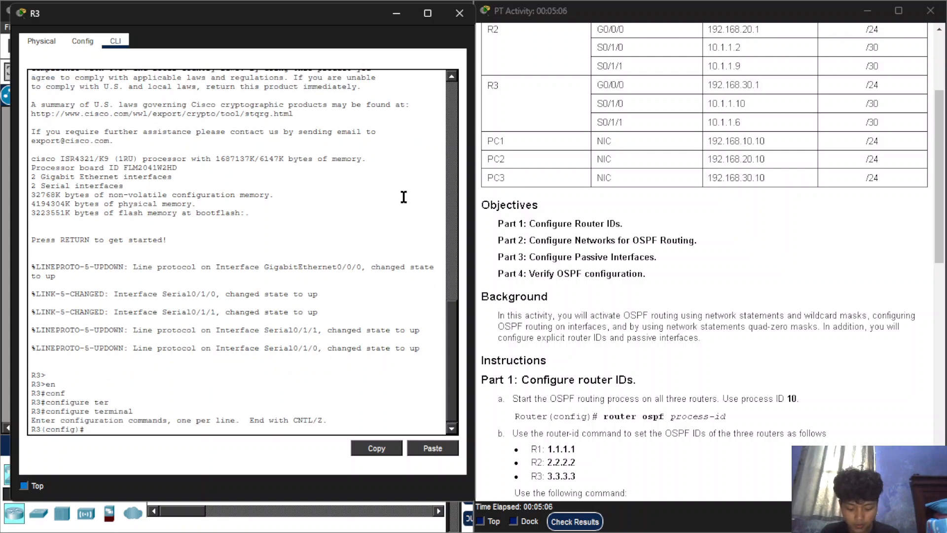
# Start OSPF process 10 on R3 with router ospf 10 and set its router-id to 3.3.3.3.
pyautogui.write('ro')
pyautogui.press('Tab')
pyautogui.write('ospf 10')
pyautogui.press('Return')
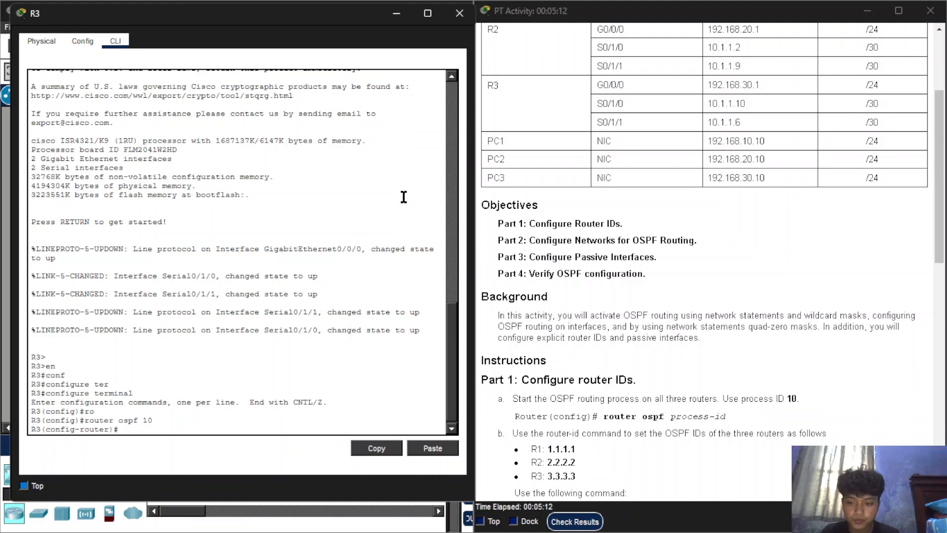
pyautogui.write('ro')
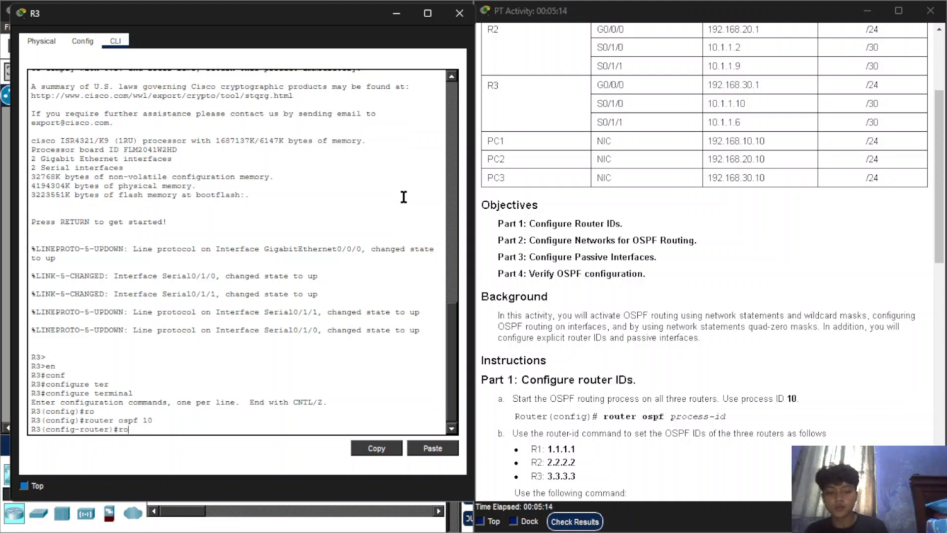
pyautogui.press('Tab')
pyautogui.write('3.3.3.3')
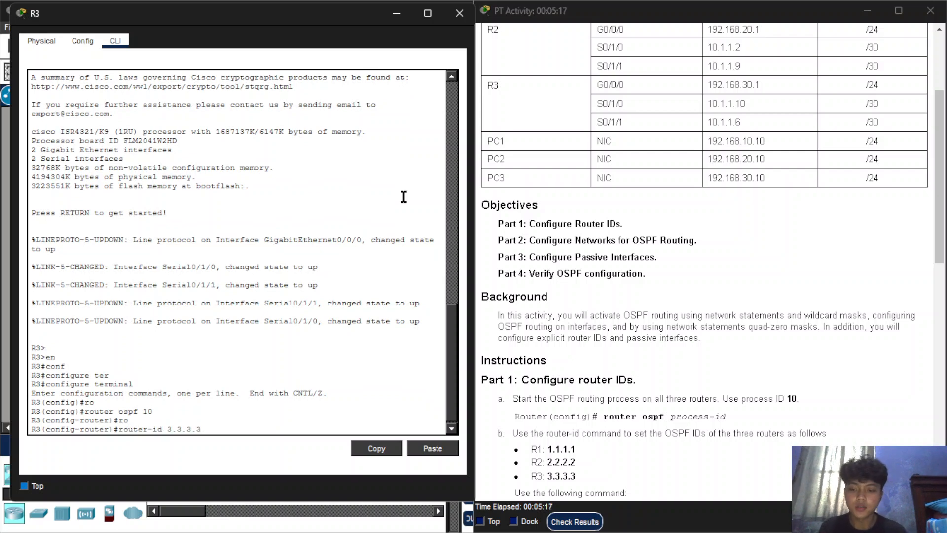
pyautogui.press('Return')
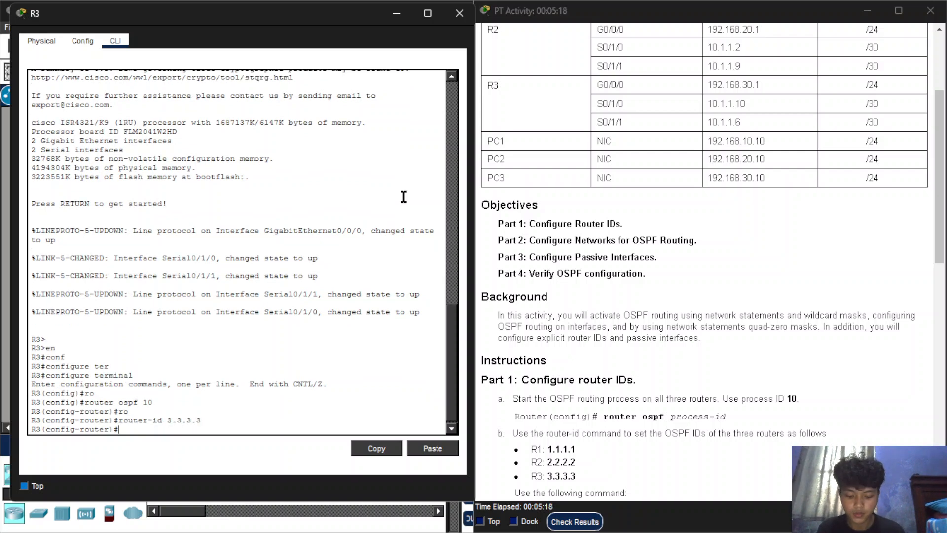
# Enable OSPF on R3's interface g0/0/0 with ip ospf 10 area 0.
pyautogui.write('int g0')
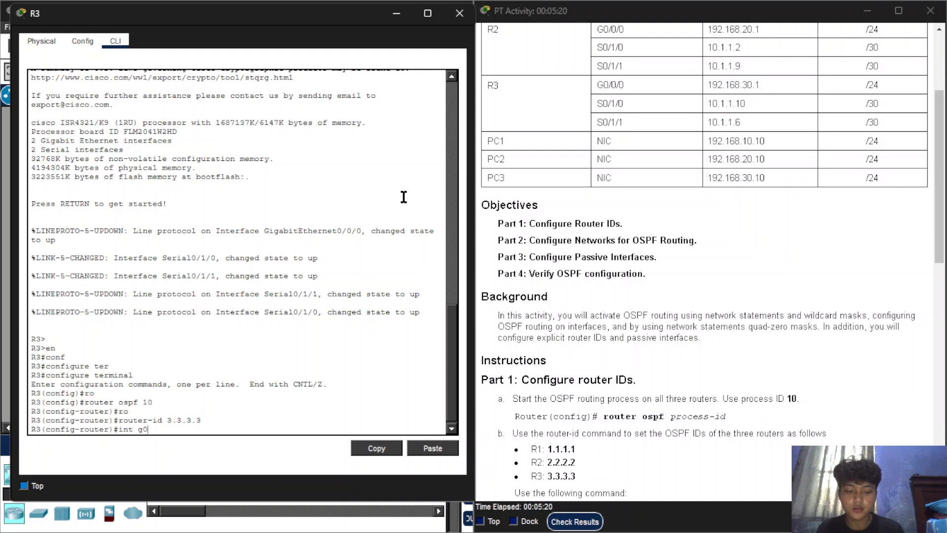
pyautogui.write('/0/0')
pyautogui.press('Return')
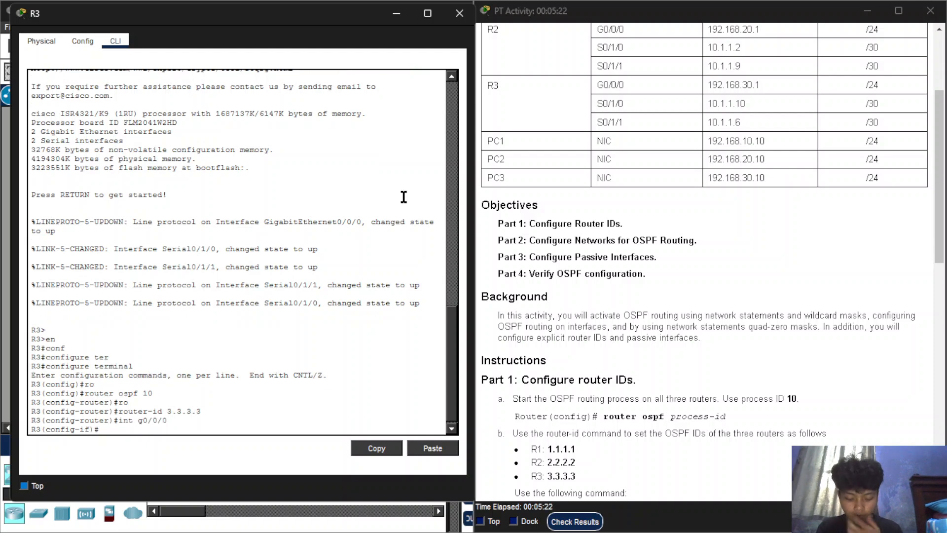
pyautogui.write('ip ospf 10')
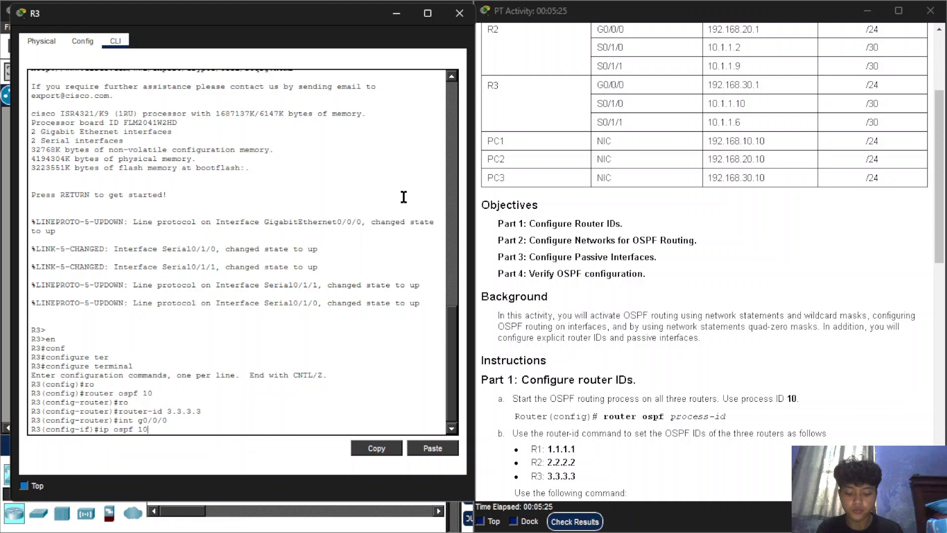
pyautogui.press('BackSpace')
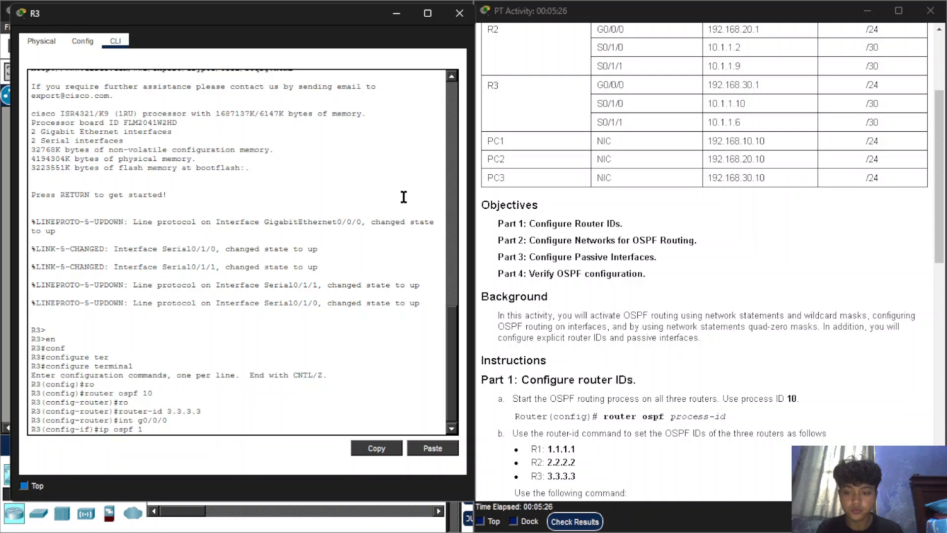
pyautogui.write('are')
pyautogui.press('Tab')
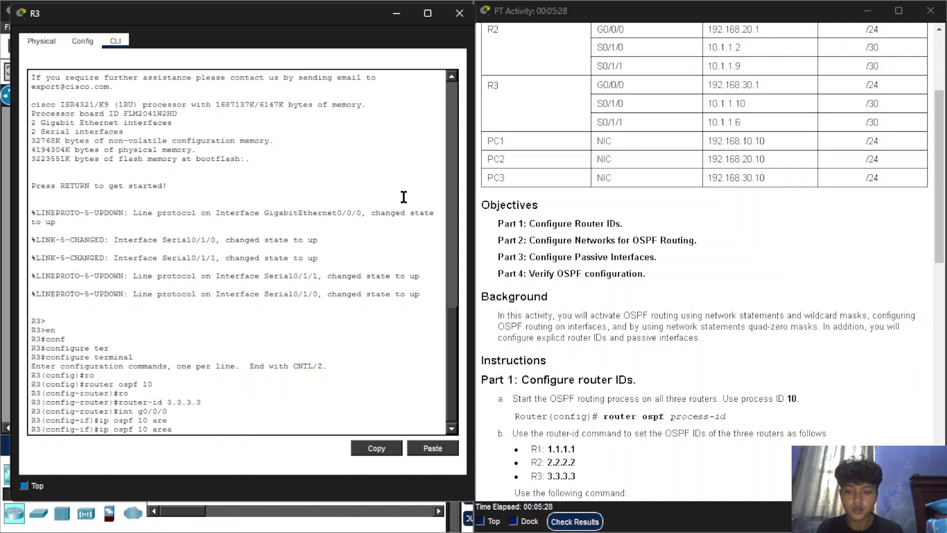
pyautogui.write('0')
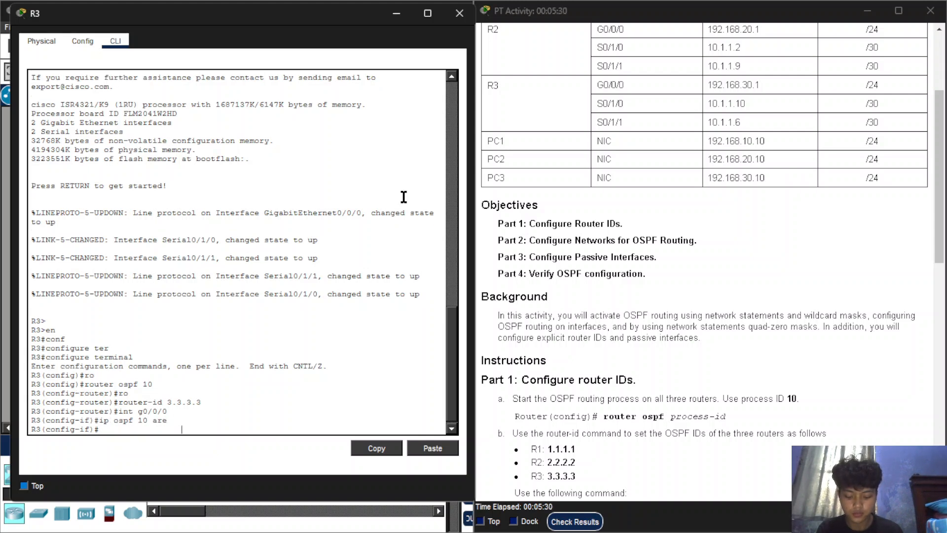
pyautogui.press('Return')
# Enable OSPF on R3's interface s0/1/0 with ip ospf 10 area 0.
pyautogui.press('Up')
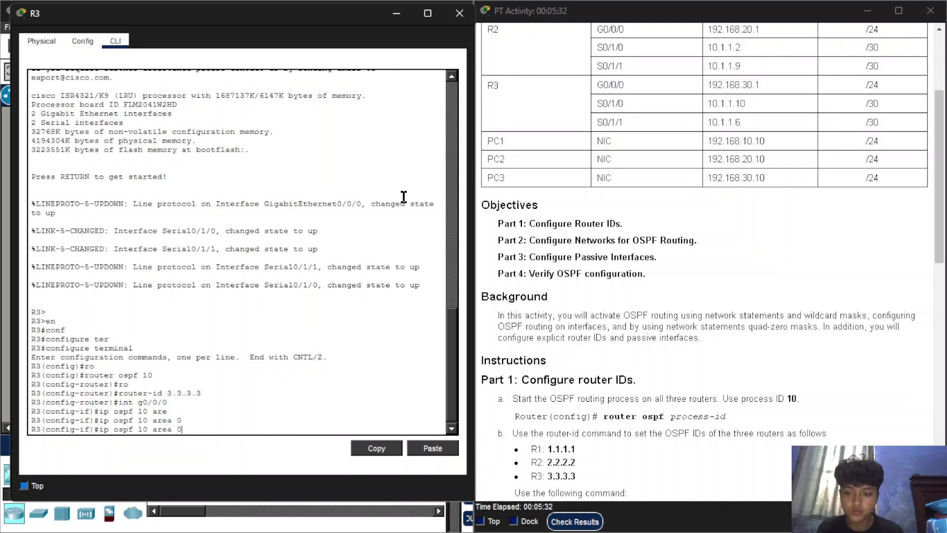
pyautogui.press('Up')
pyautogui.press('BackSpace')
pyautogui.press('BackSpace')
pyautogui.press('BackSpace')
pyautogui.press('BackSpace')
pyautogui.press('BackSpace')
pyautogui.press('BackSpace')
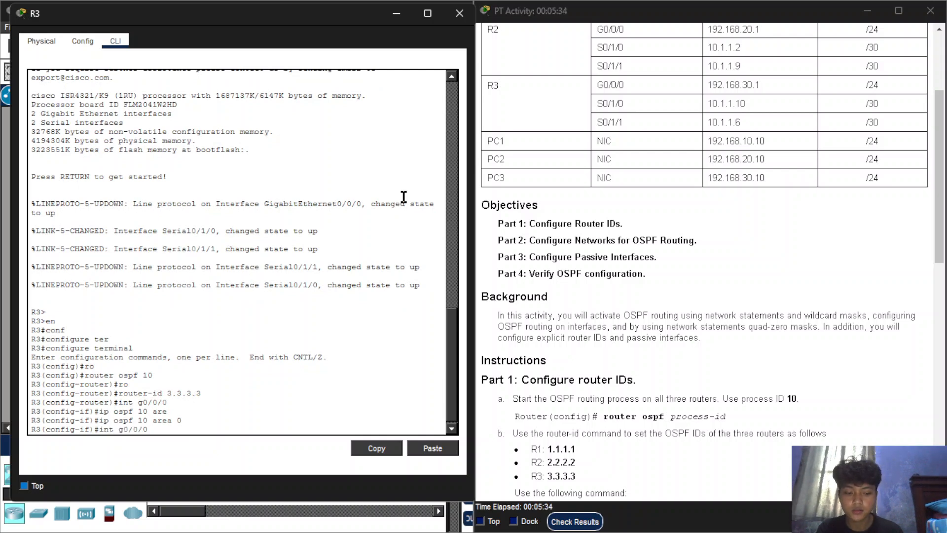
pyautogui.write('s0/1/0')
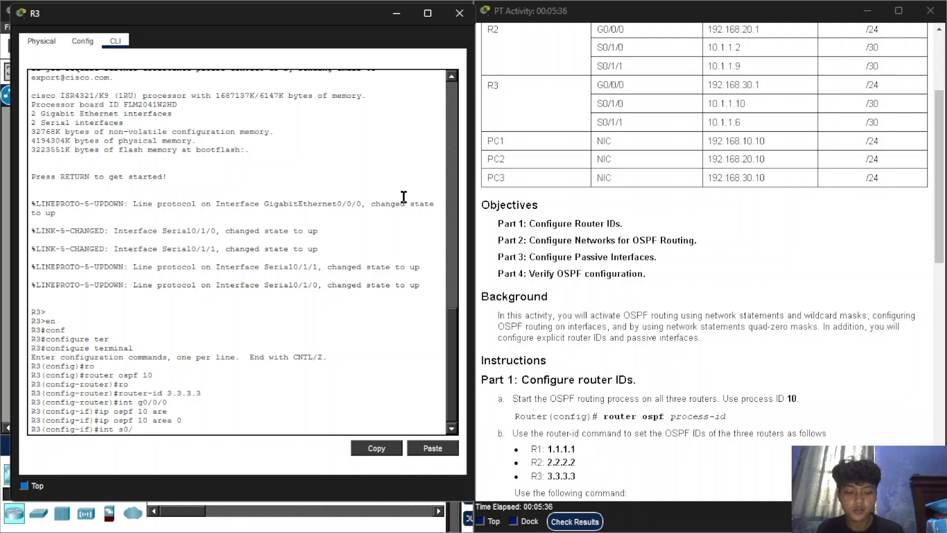
pyautogui.press('Return')
pyautogui.press('Up')
pyautogui.press('Up')
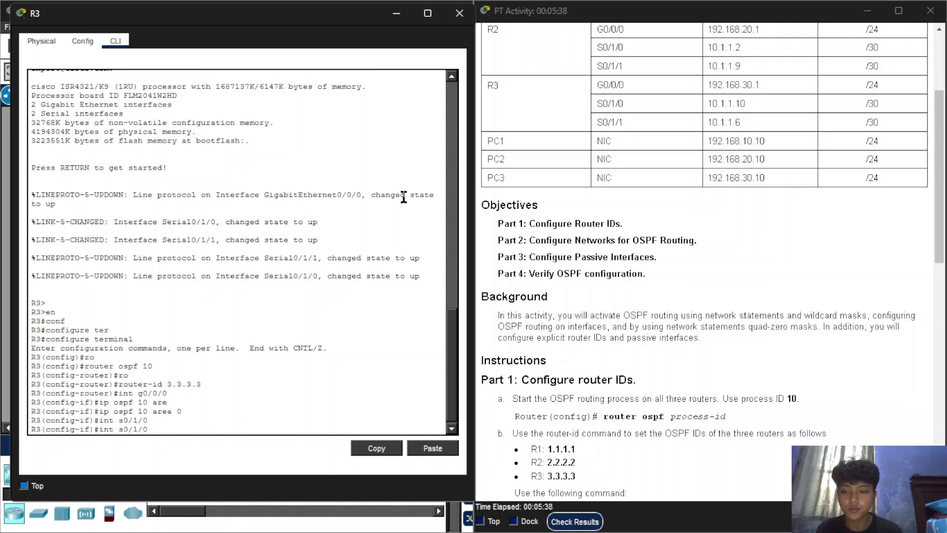
pyautogui.press('Return')
# Enable OSPF on R3's interface s0/1/1 with ip ospf 10 area 0.
pyautogui.press('Up')
pyautogui.press('Up')
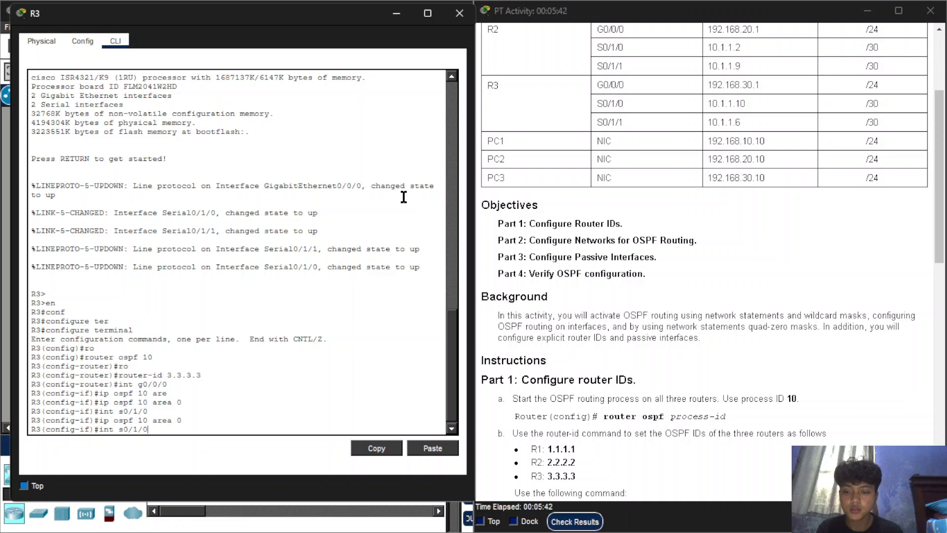
pyautogui.press('BackSpace')
pyautogui.write('1')
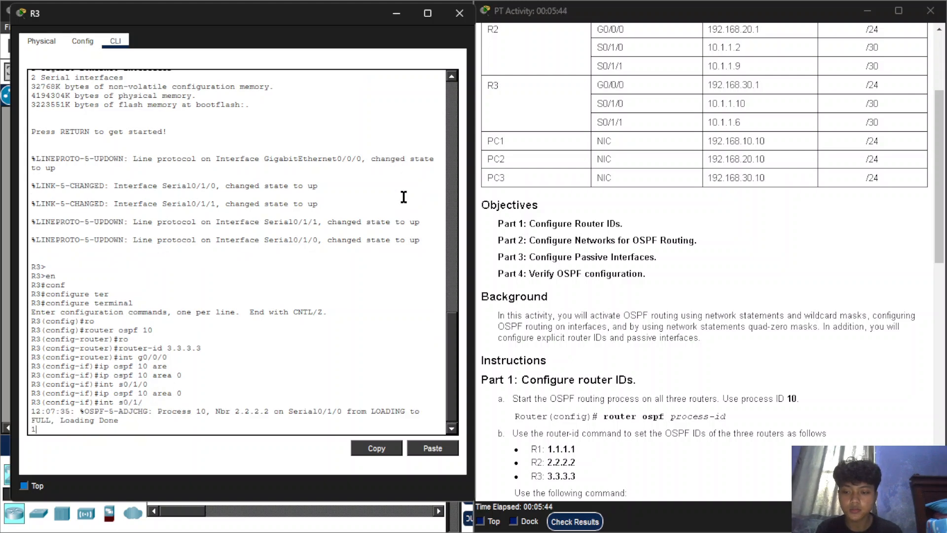
pyautogui.press('BackSpace')
pyautogui.press('BackSpace')
pyautogui.press('BackSpace')
pyautogui.press('BackSpace')
pyautogui.press('BackSpace')
pyautogui.press('BackSpace')
pyautogui.press('BackSpace')
pyautogui.press('BackSpace')
pyautogui.press('BackSpace')
pyautogui.press('BackSpace')
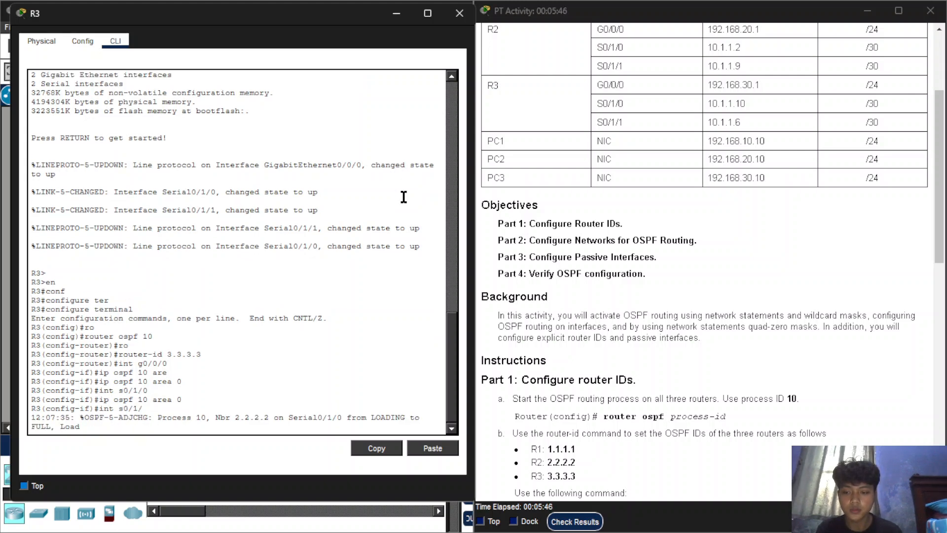
pyautogui.press('Return')
pyautogui.press('Return')
pyautogui.write('int s0/1/0')
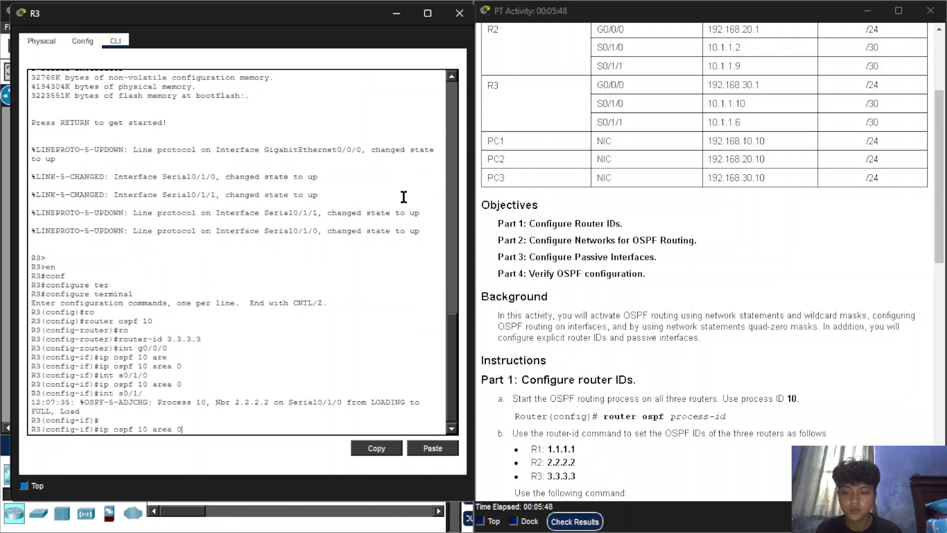
pyautogui.press('BackSpace')
pyautogui.write('1/1')
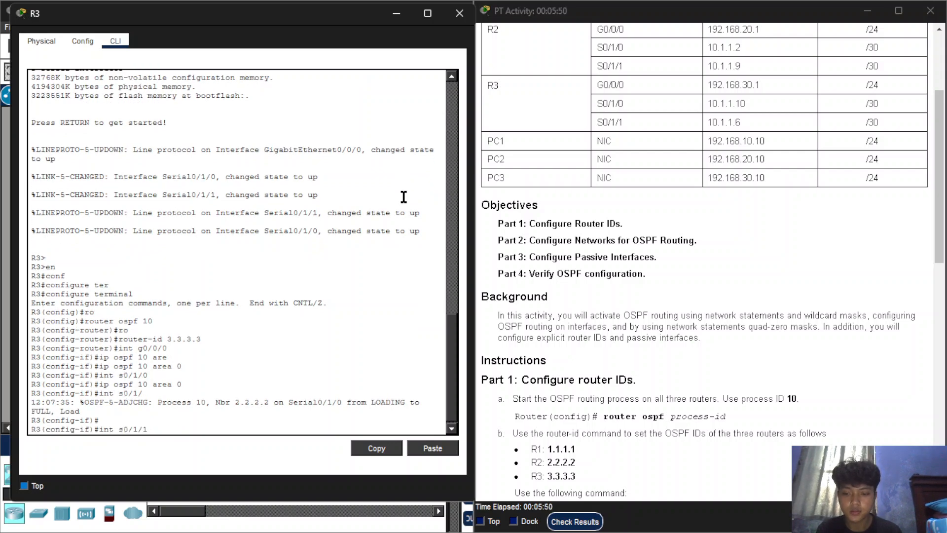
pyautogui.press('Return')
pyautogui.write('ip ospf 10 area 0')
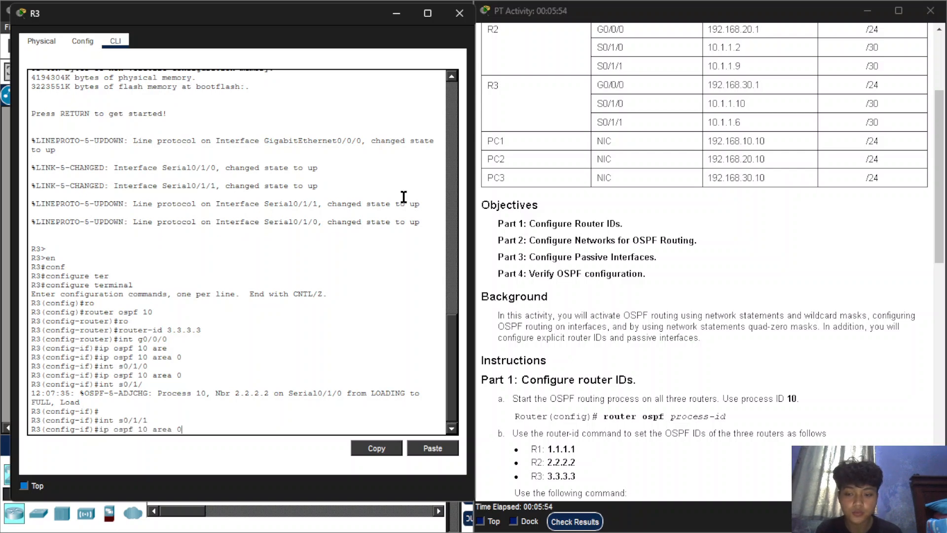
pyautogui.press('Return')
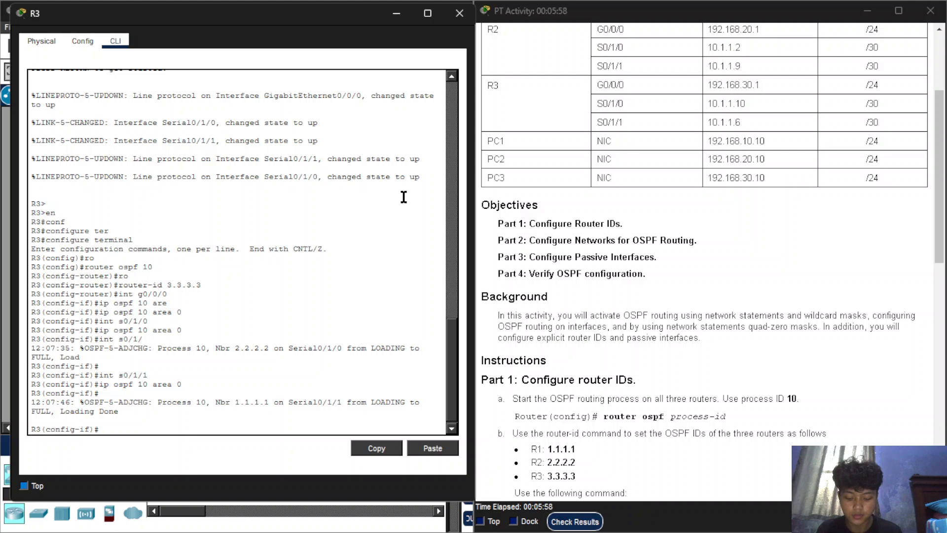
# Make R3's interface g0/0/0 passive under router ospf 10 with passive-interface g0/0/0.
pyautogui.write('ro')
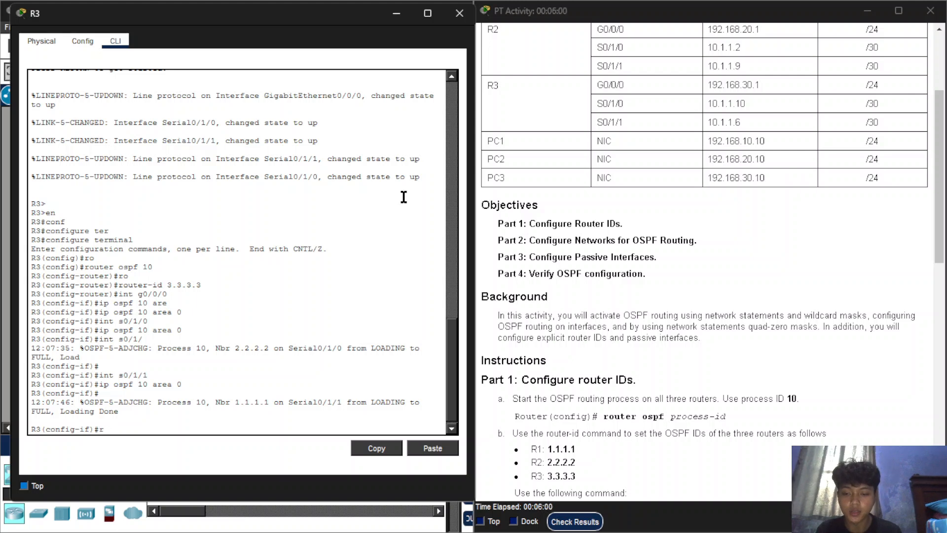
pyautogui.press('Tab')
pyautogui.write('os')
pyautogui.press('Tab')
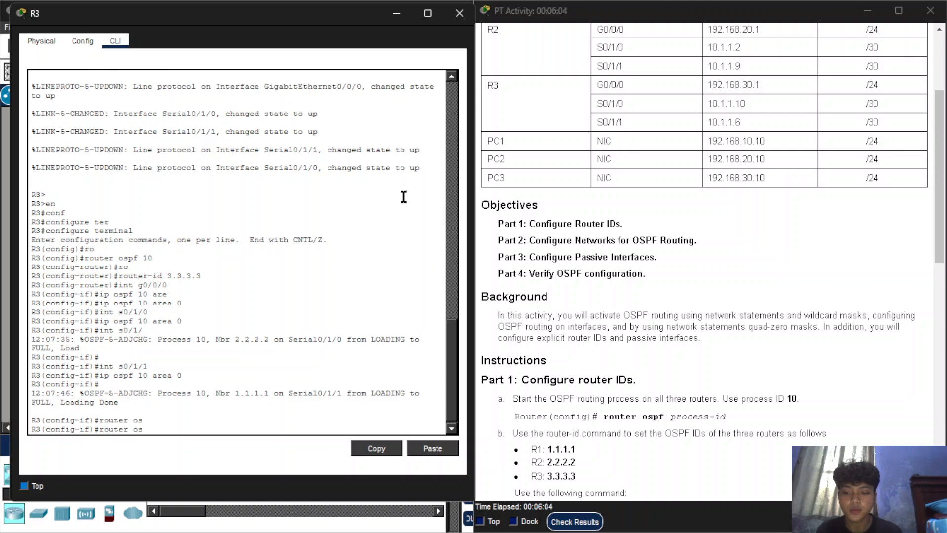
pyautogui.write('p')
pyautogui.press('Tab')
pyautogui.write('f 10')
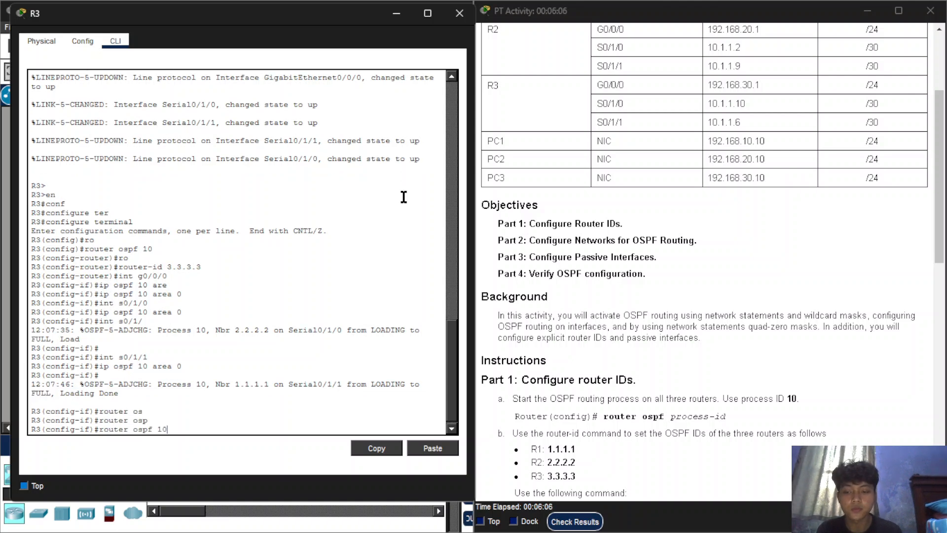
pyautogui.press('Return')
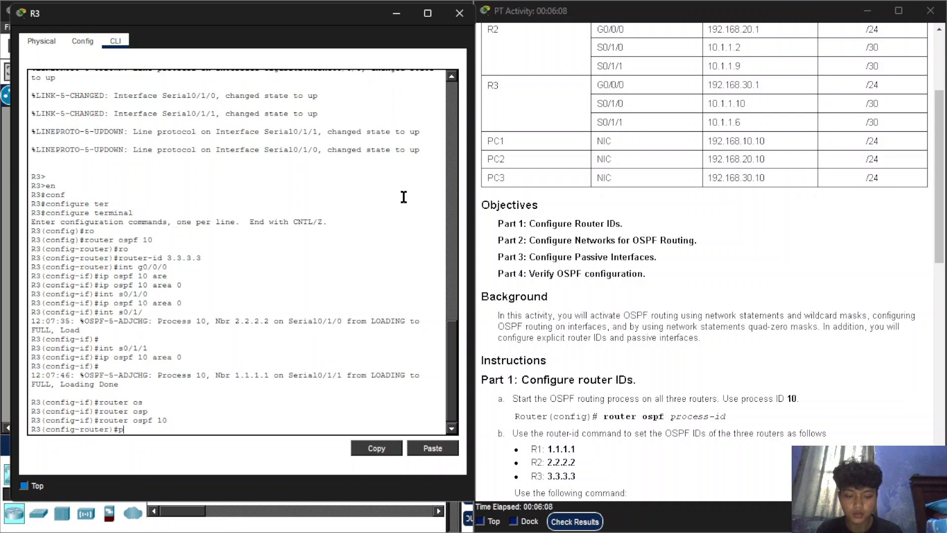
pyautogui.write('pa')
pyautogui.press('Tab')
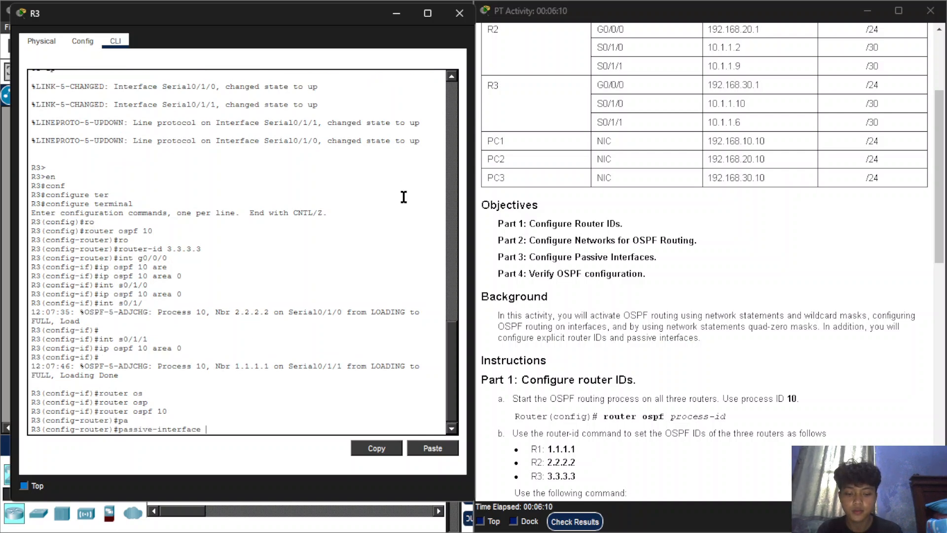
pyautogui.write('g0/0/0')
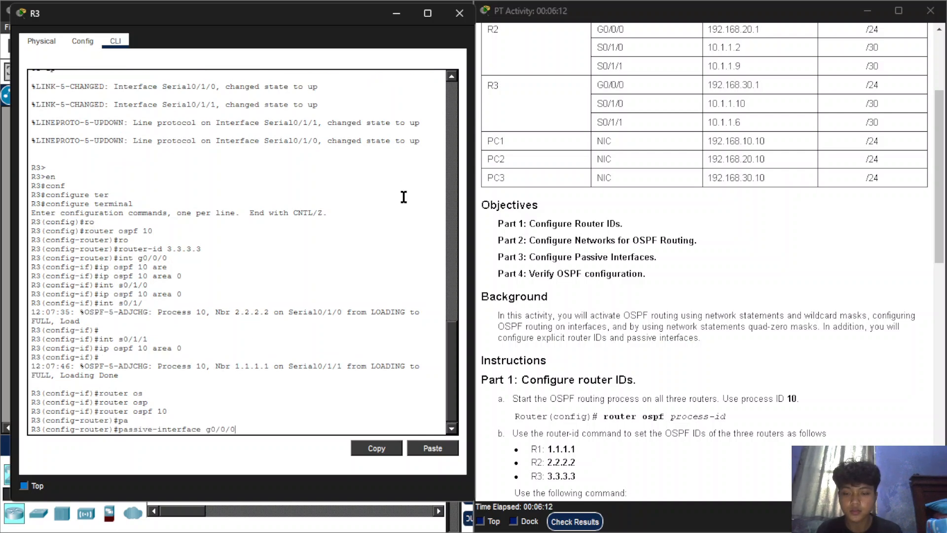
pyautogui.press('Return')
# Leave configuration mode with end, save R3's configuration with wr and close the router's window.
pyautogui.write('end')
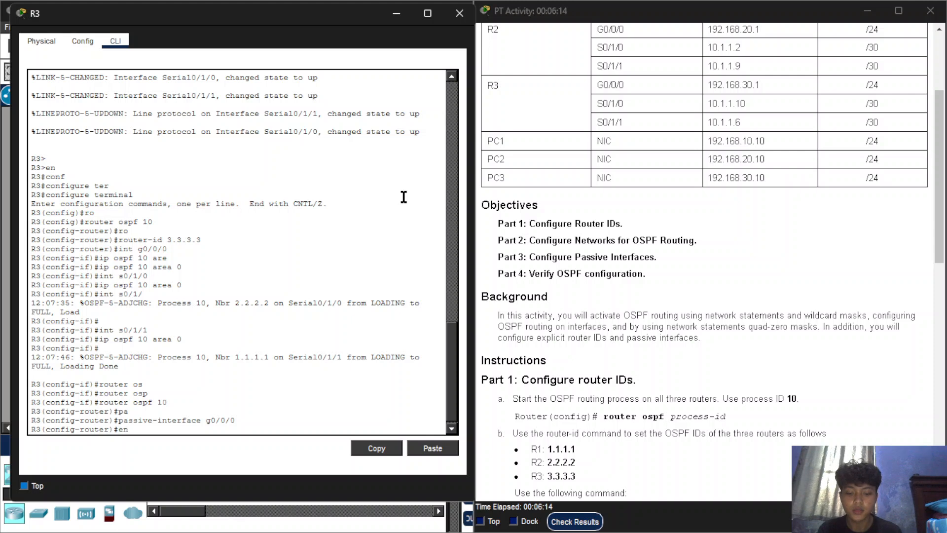
pyautogui.press('Return')
pyautogui.press('Return')
pyautogui.write('wr')
pyautogui.press('Return')
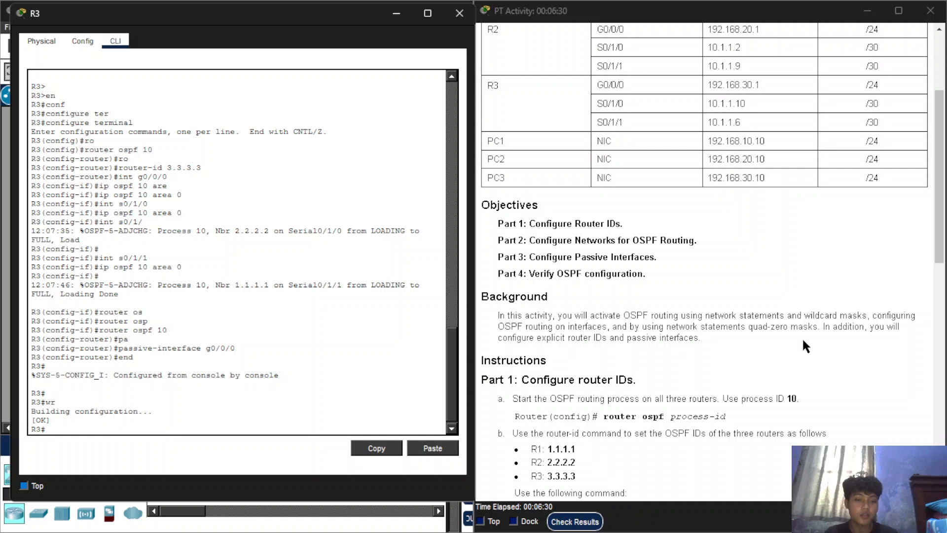
pyautogui.click(459, 14)
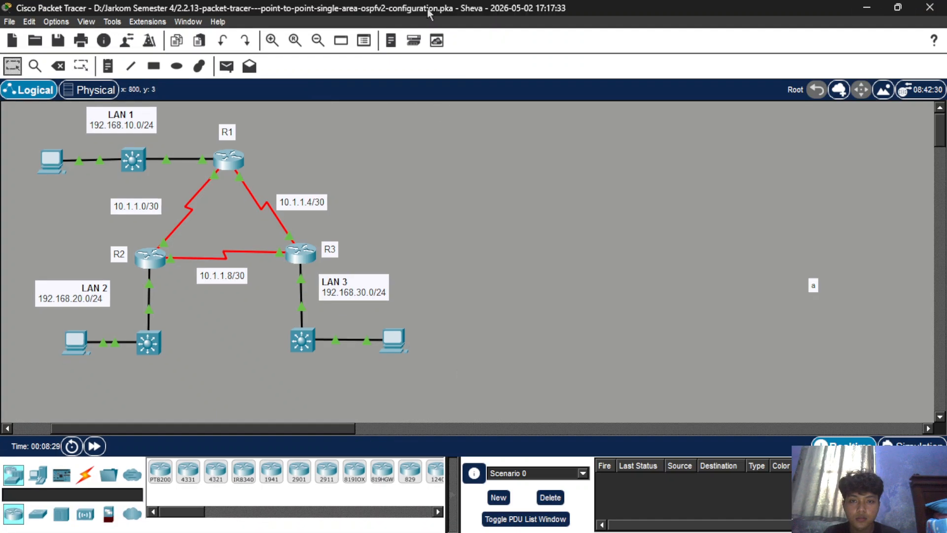
# Maximise the topology window and test connectivity with simple PDUs from R1 to R2 and from R1 to R3.
pyautogui.click(424, 10)
pyautogui.hscroll(-3, 401, 273)
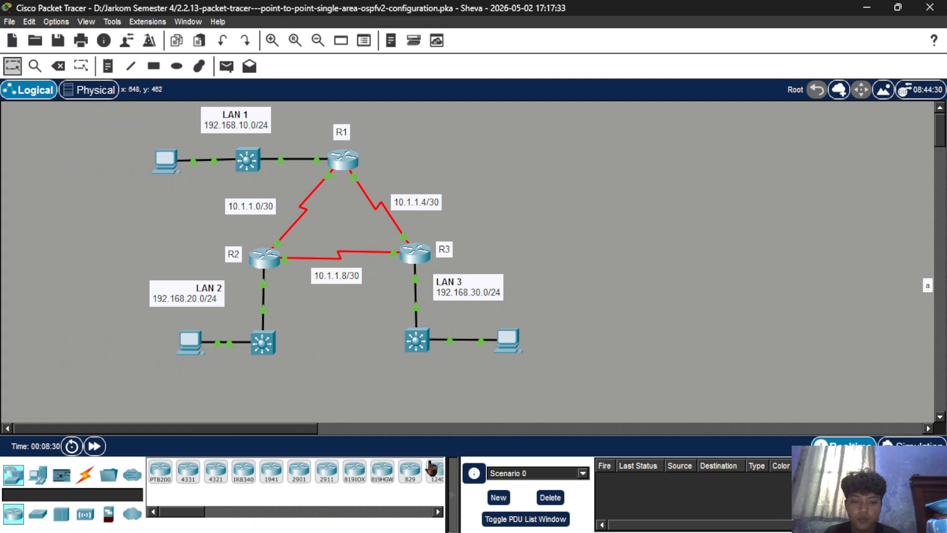
pyautogui.click(227, 66)
pyautogui.click(343, 159)
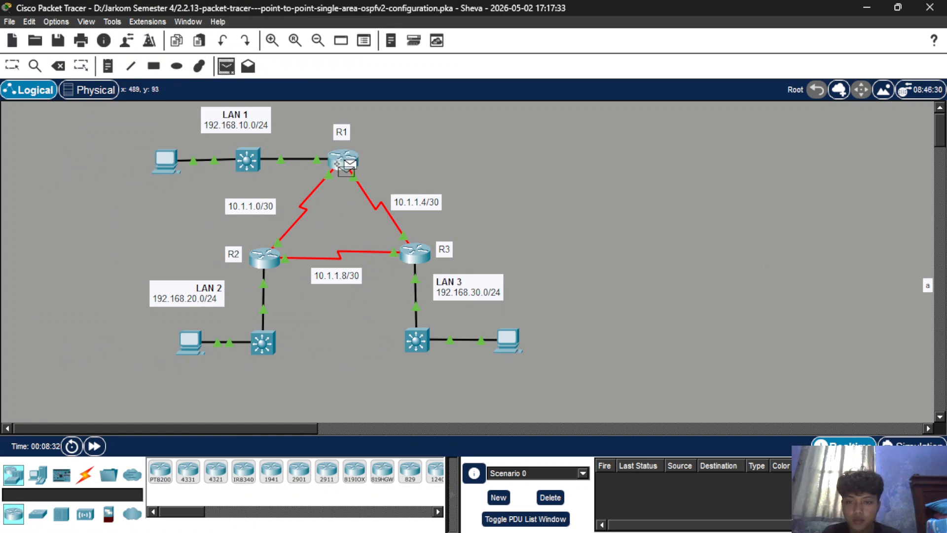
pyautogui.click(264, 262)
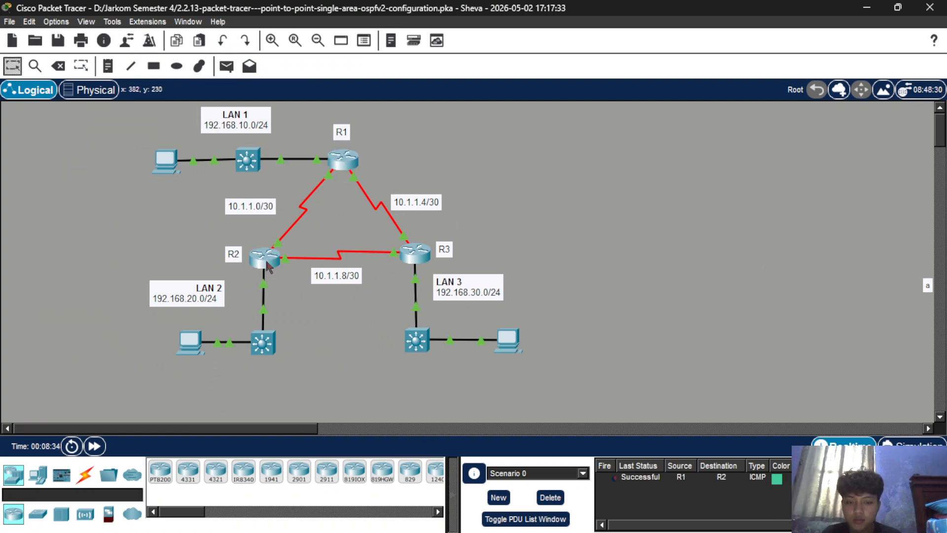
pyautogui.click(226, 66)
pyautogui.click(344, 160)
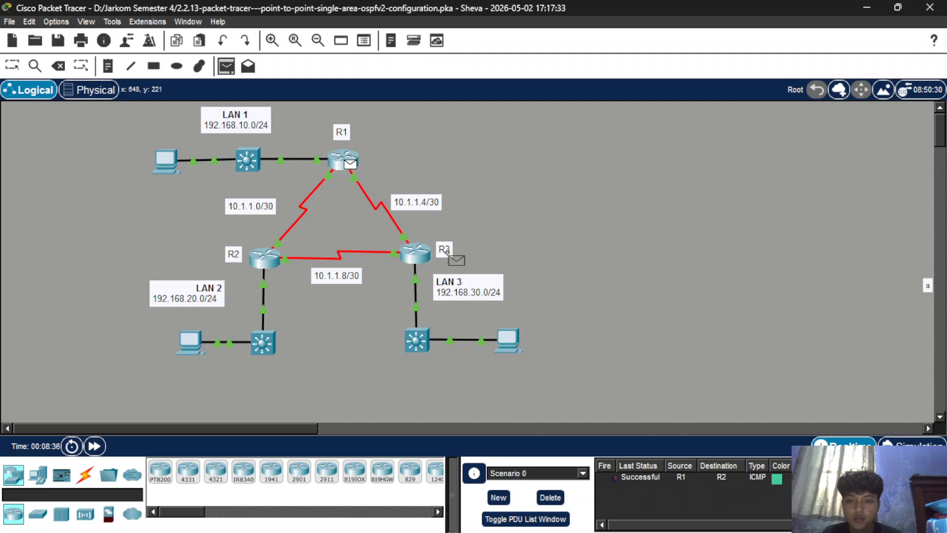
pyautogui.click(428, 263)
# Test connectivity from R1 to the LAN 1 PC by sending a simple PDU twice.
pyautogui.click(227, 66)
pyautogui.click(343, 160)
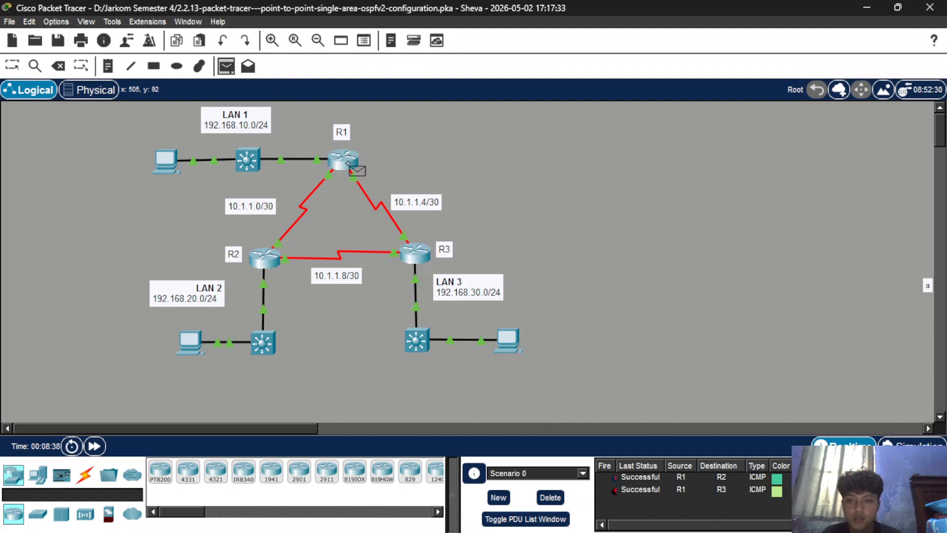
pyautogui.click(168, 162)
pyautogui.click(227, 66)
pyautogui.click(344, 160)
pyautogui.click(172, 157)
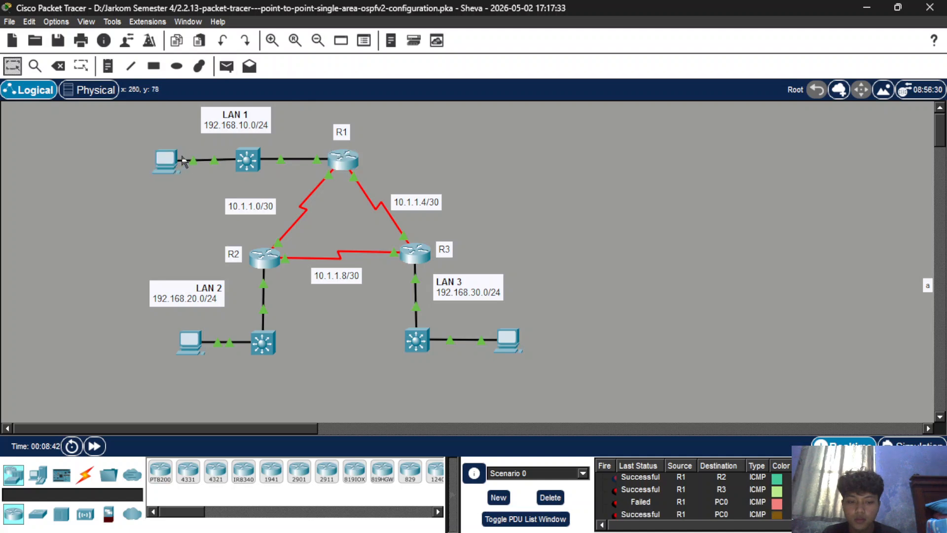
# Send a simple PDU from R1 to the LAN 2 PC twice and check the results in the PDU list.
pyautogui.click(227, 67)
pyautogui.click(344, 160)
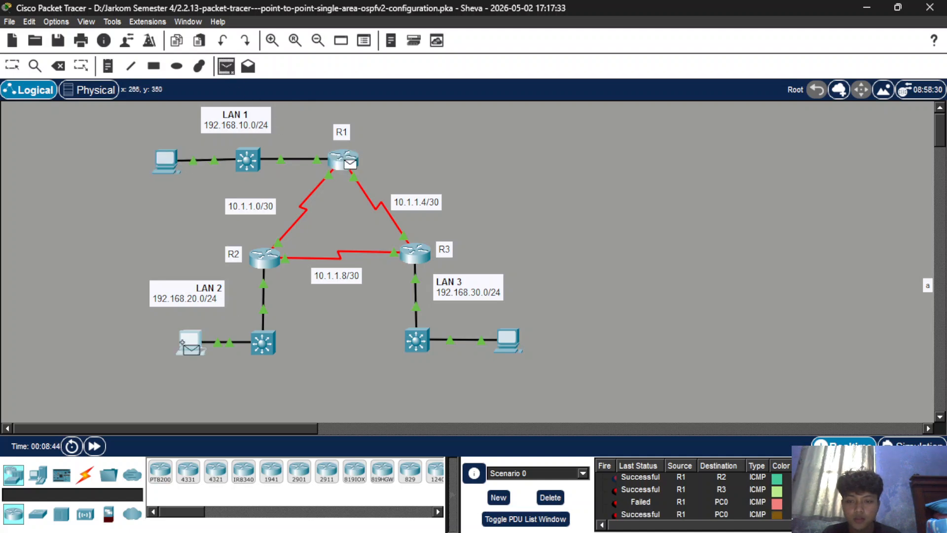
pyautogui.click(191, 341)
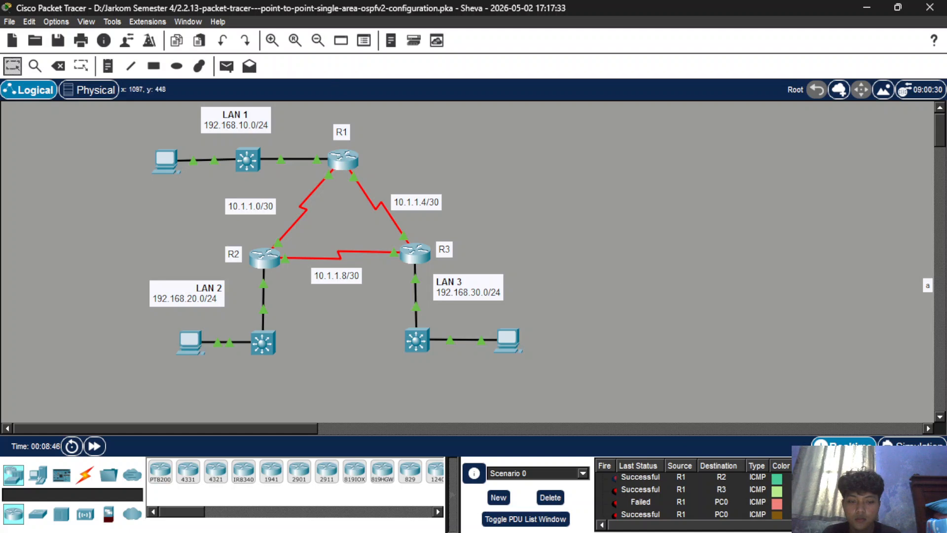
pyautogui.scroll(-2, 784, 501)
pyautogui.click(227, 67)
pyautogui.click(344, 161)
pyautogui.click(193, 345)
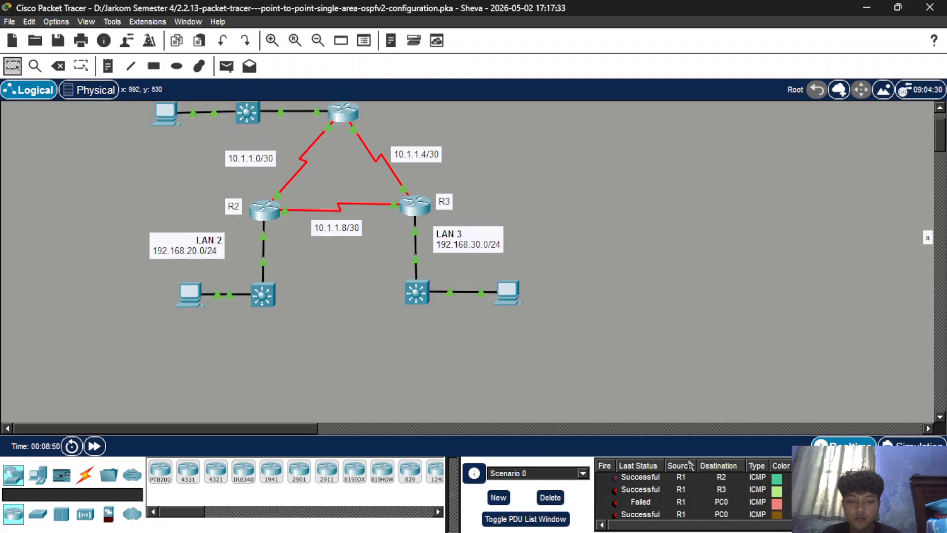
pyautogui.scroll(-1, 694, 495)
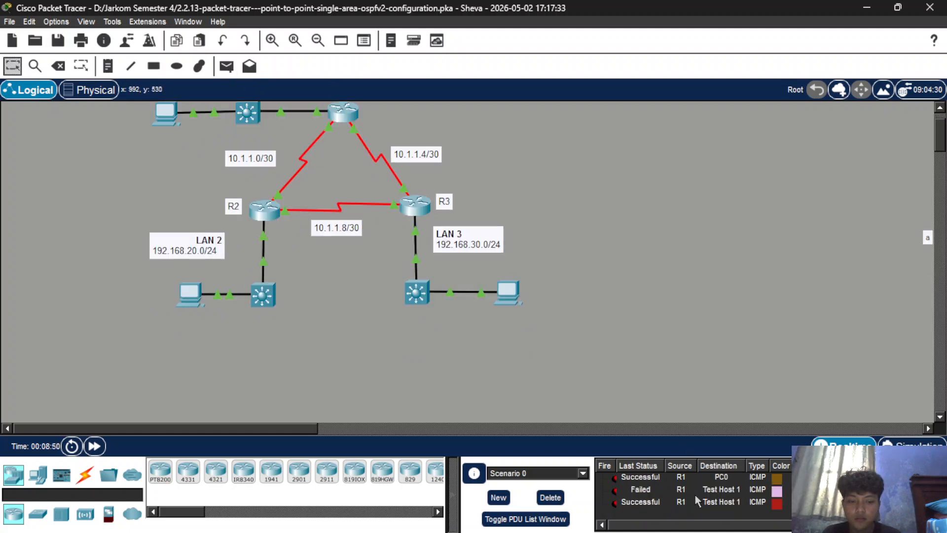
# Clear the PDUs of Scenario 0 and send a simple PDU from R2 to the LAN 3 PC twice.
pyautogui.click(550, 497)
pyautogui.click(226, 66)
pyautogui.click(271, 259)
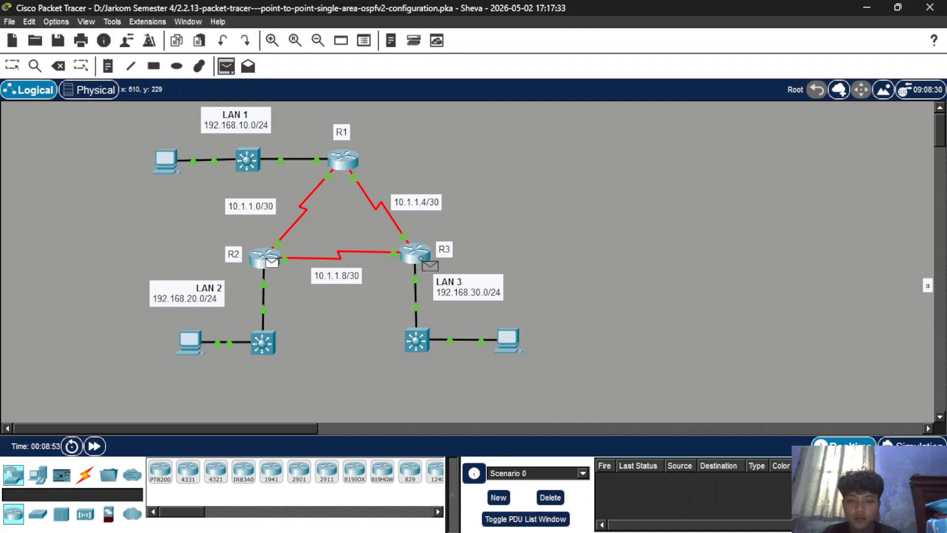
pyautogui.click(508, 345)
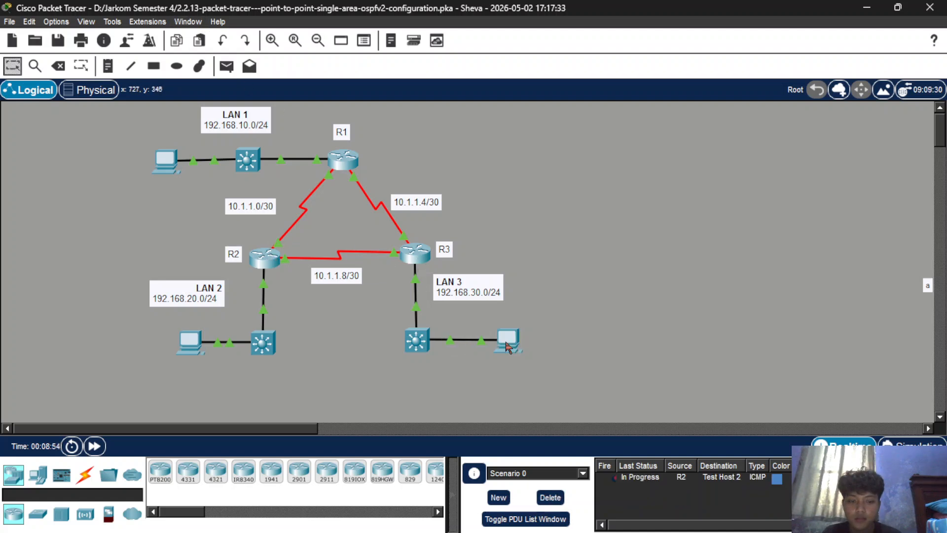
pyautogui.click(227, 67)
pyautogui.click(269, 259)
pyautogui.click(522, 353)
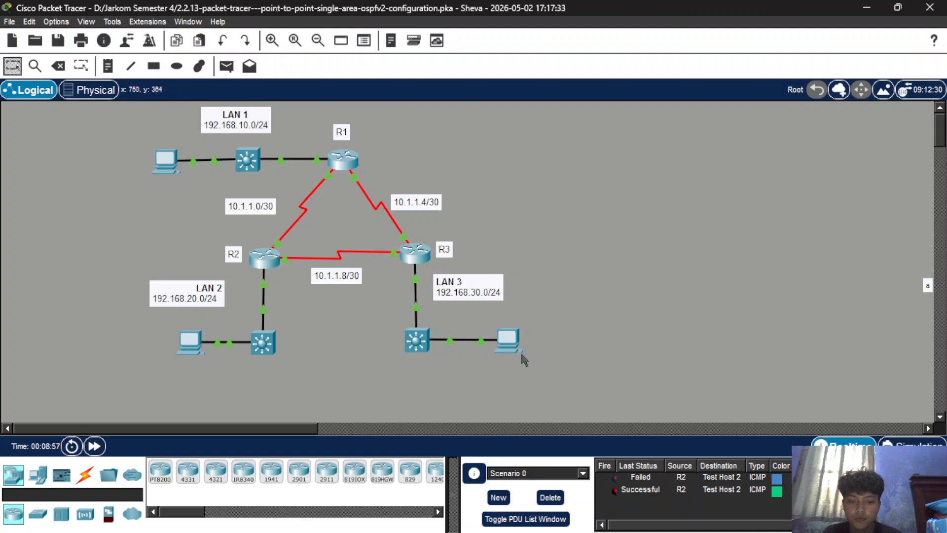
# Test connectivity with simple PDUs from R3 to the LAN 2 PC and from R1 to the LAN 3 PC.
pyautogui.click(226, 66)
pyautogui.click(416, 252)
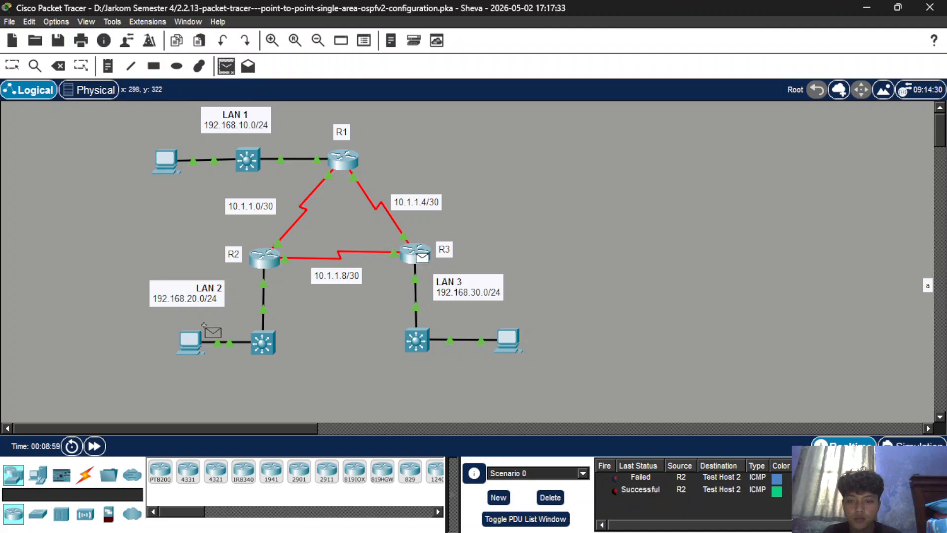
pyautogui.click(199, 343)
pyautogui.click(226, 66)
pyautogui.click(342, 159)
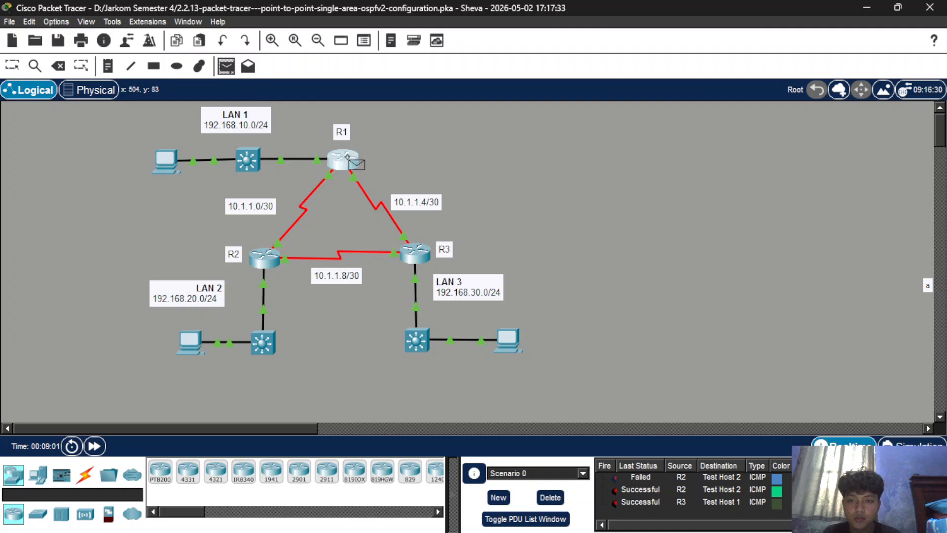
pyautogui.click(508, 340)
pyautogui.scroll(-1, 685, 478)
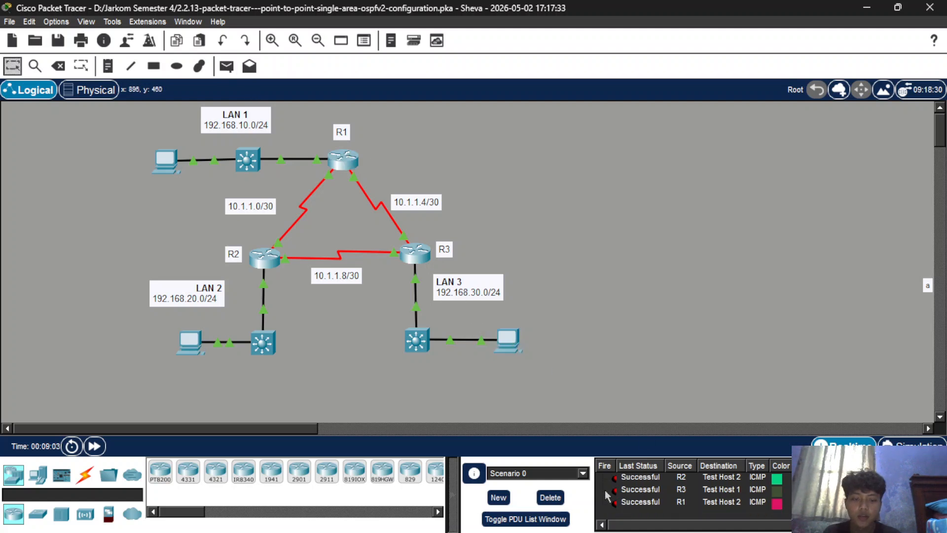
# Clear all test PDUs from Scenario 0.
pyautogui.click(559, 497)
pyautogui.moveTo(345, 160); pyautogui.dragTo(378, 232)
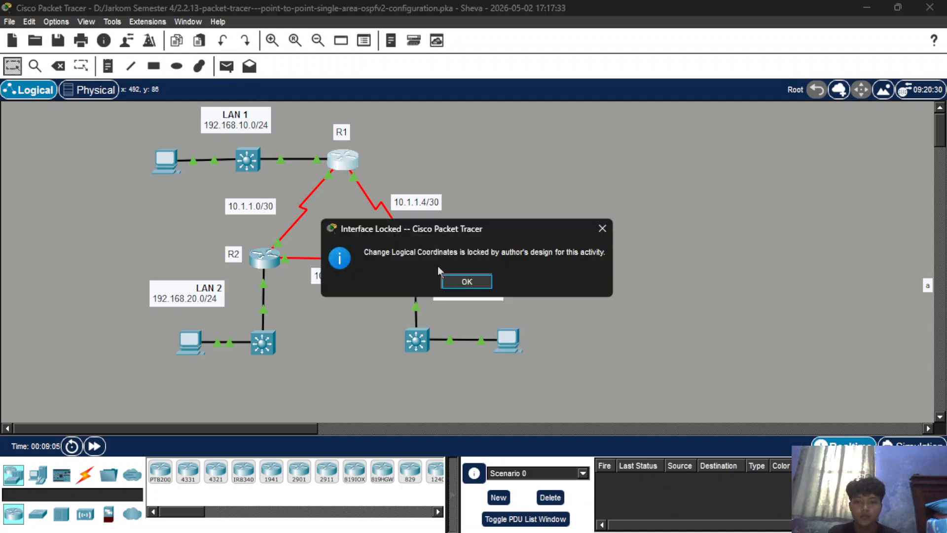
pyautogui.click(598, 228)
# Open R1's command line and display its full routing table with sh ip route.
pyautogui.click(336, 167)
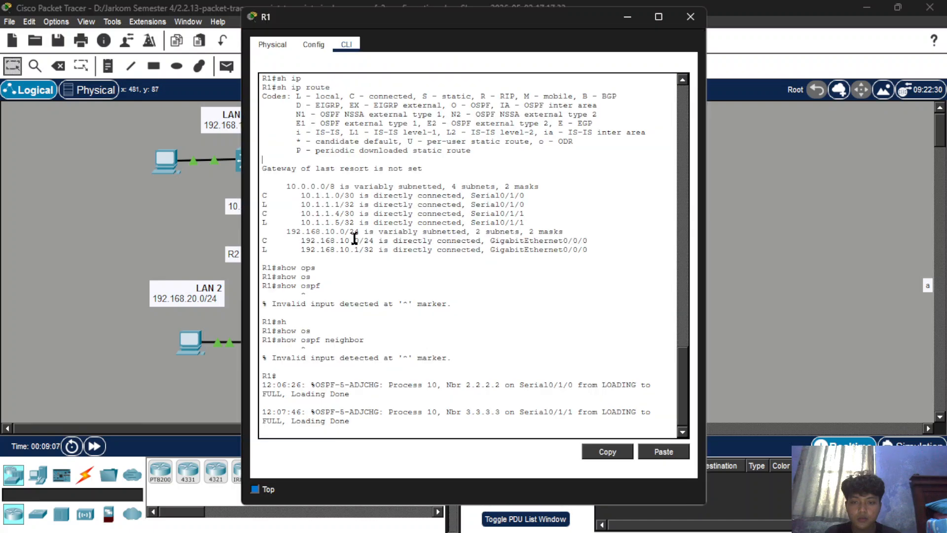
pyautogui.press('Return')
pyautogui.press('Return')
pyautogui.write('sh')
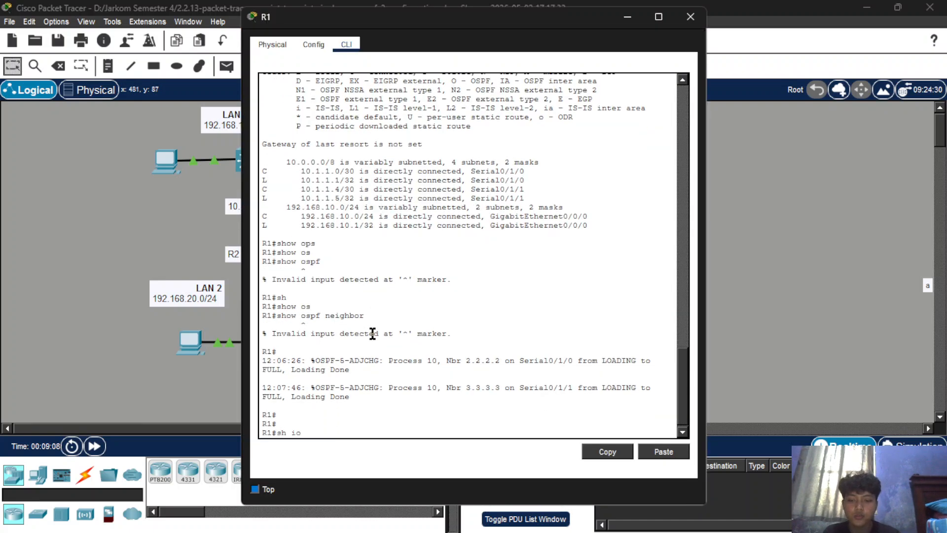
pyautogui.write(' ip route')
pyautogui.press('Return')
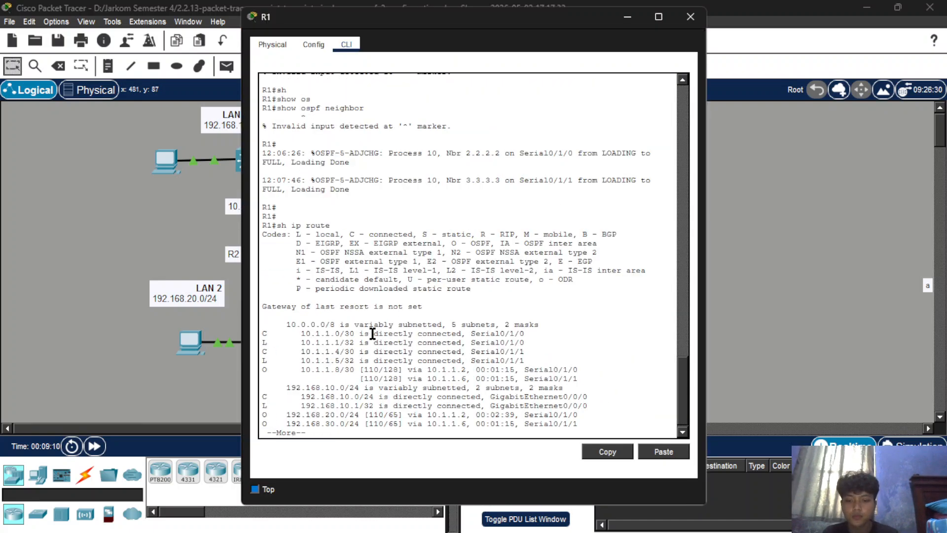
pyautogui.press('Return')
pyautogui.press('Return')
pyautogui.press('Return')
pyautogui.press('Return')
pyautogui.press('Return')
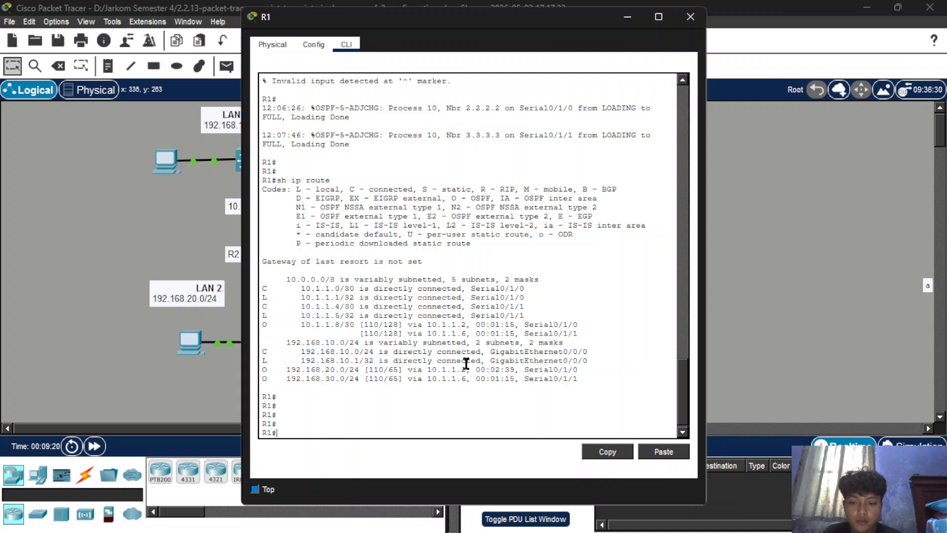
# Check R1's OSPF settings with sh ip protocols and close the router's window.
pyautogui.write('sh ip')
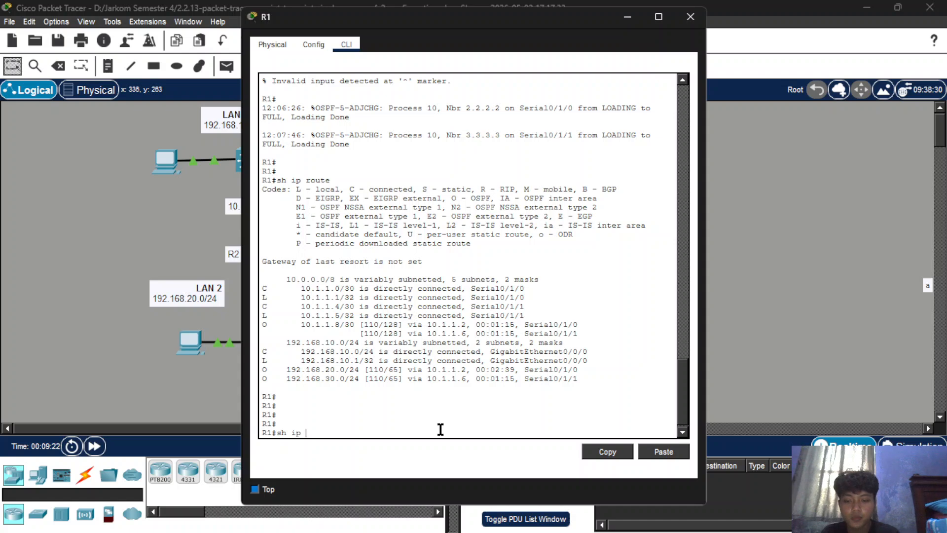
pyautogui.write(' pro')
pyautogui.press('Tab')
pyautogui.press('Return')
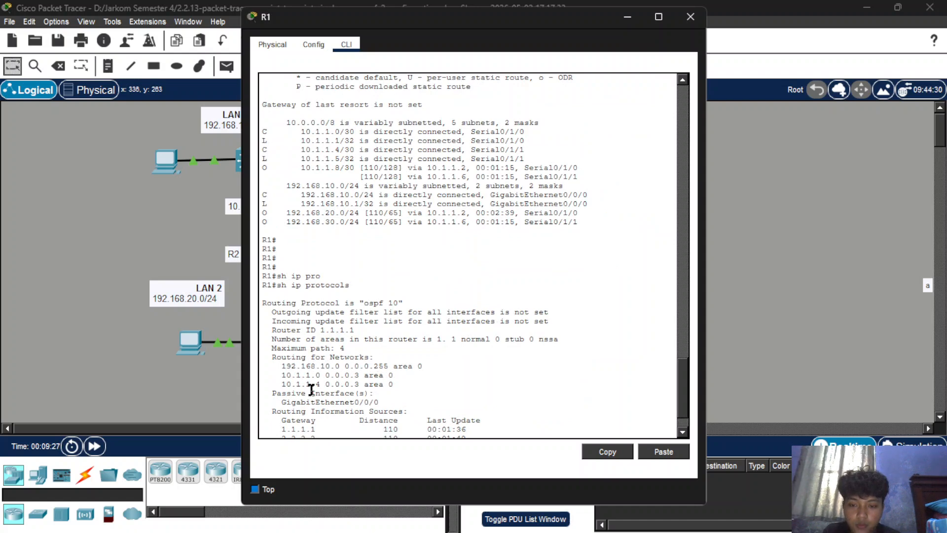
pyautogui.click(690, 17)
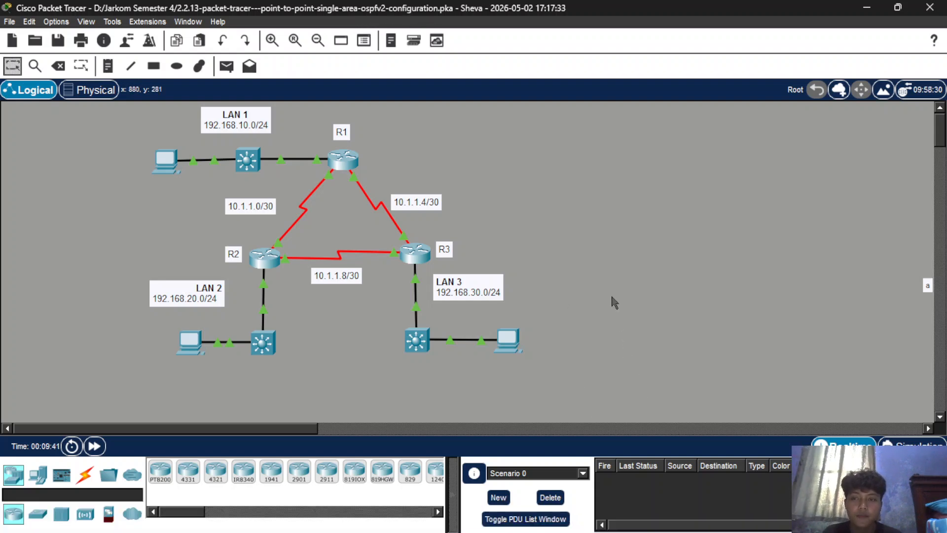
pyautogui.click(392, 518)
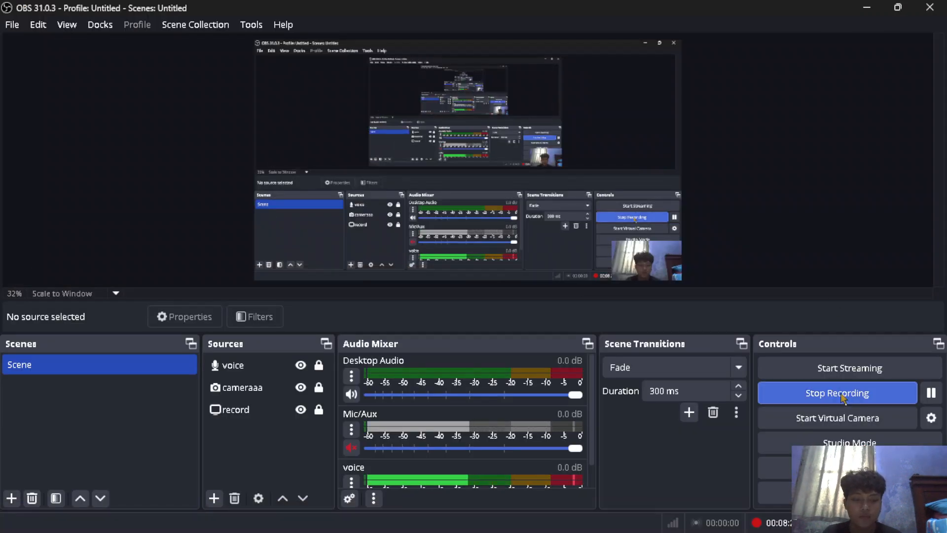